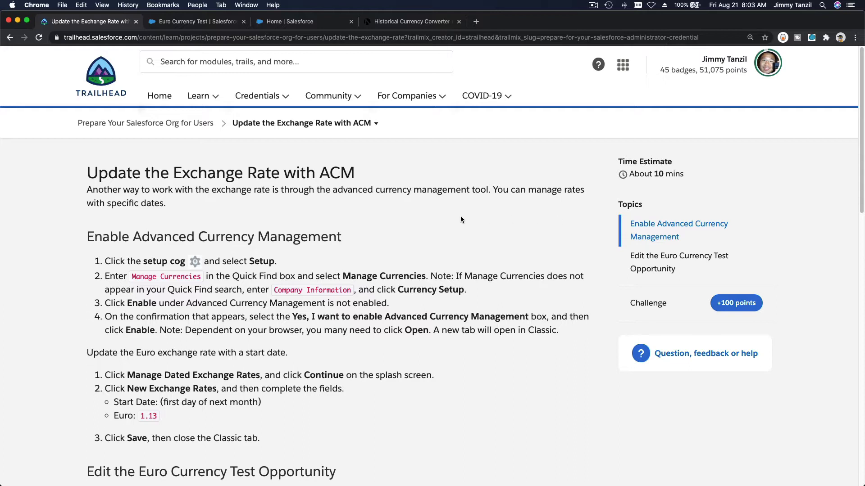
Read the Trailhead instructions for enabling Advanced Currency Management and adding a dated Euro exchange rate
scroll(460, 219, down, 1)
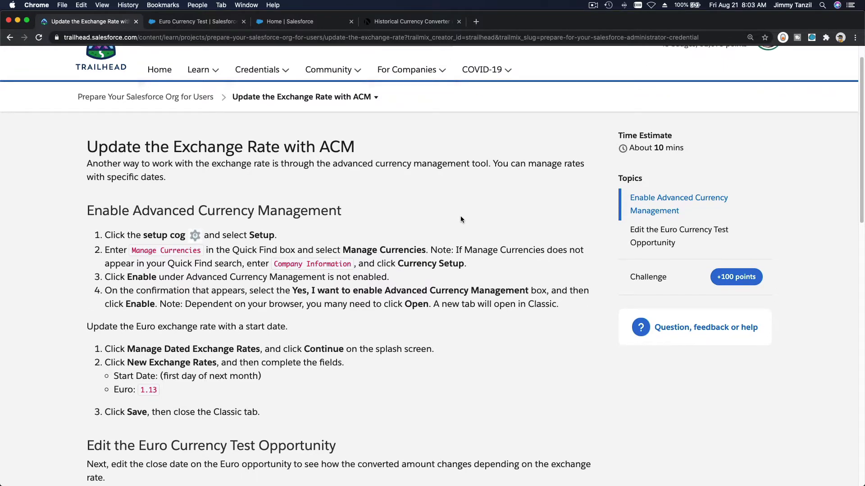
scroll(461, 219, down, 1)
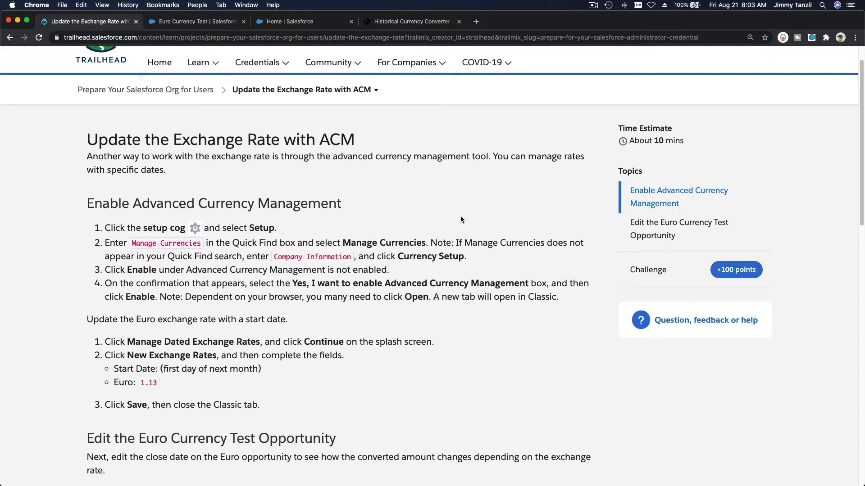
scroll(460, 219, down, 1)
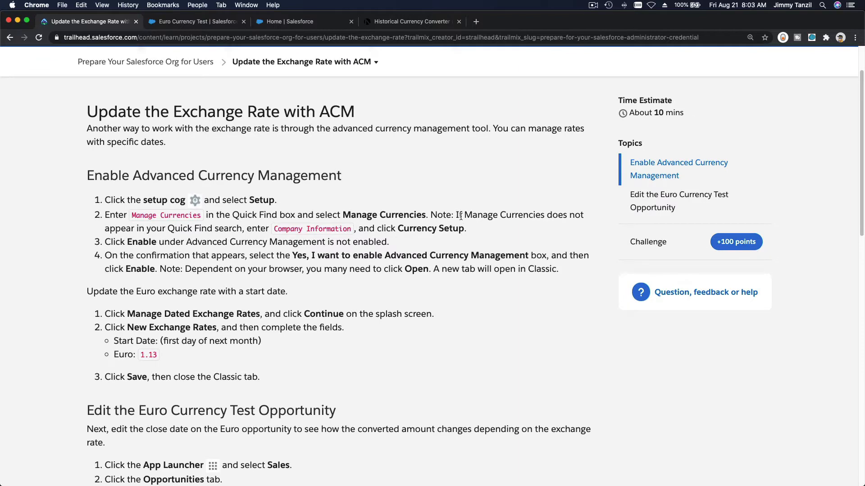
double_click(182, 315)
double_click(207, 315)
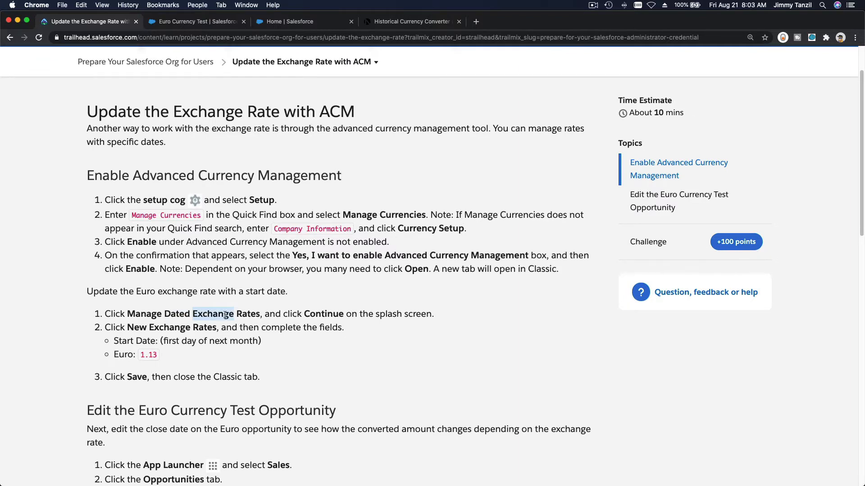
double_click(247, 313)
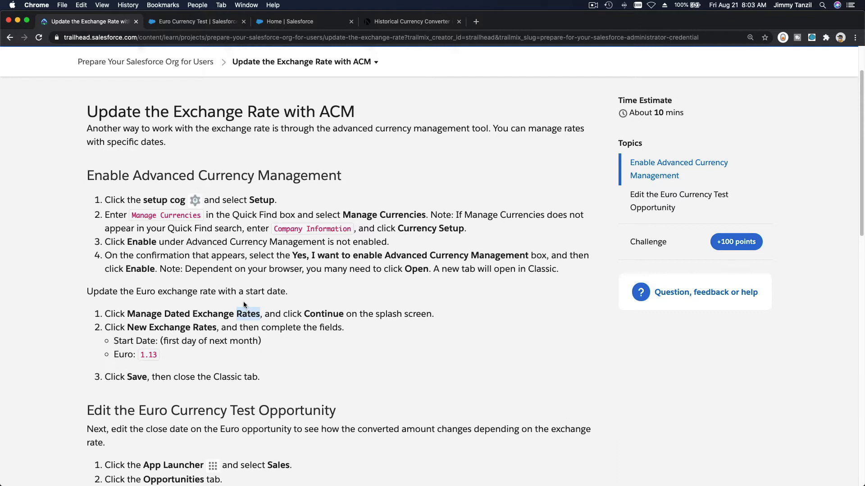
click(240, 280)
scroll(241, 283, down, 2)
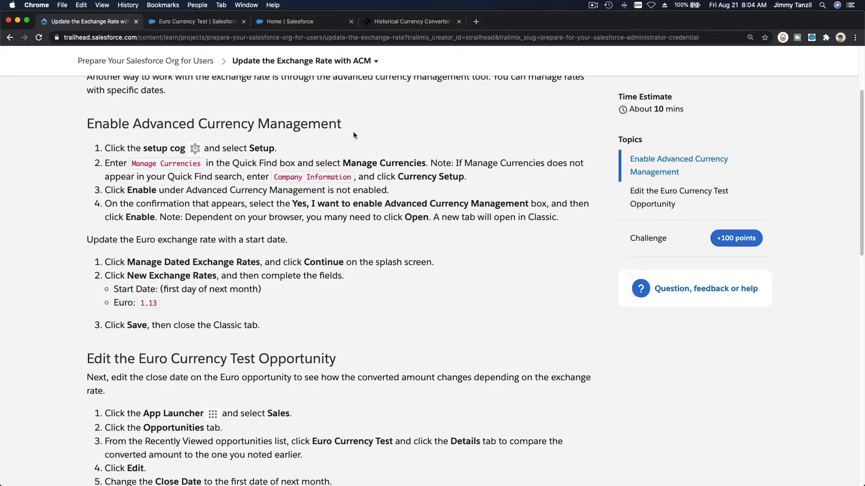
Check the close date and converted amount on the Euro Currency Test opportunity in Salesforce
click(192, 22)
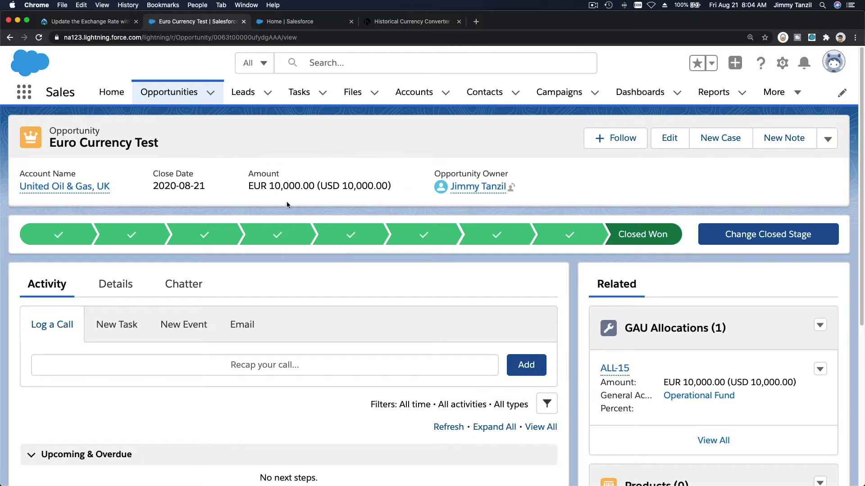
triple_click(182, 187)
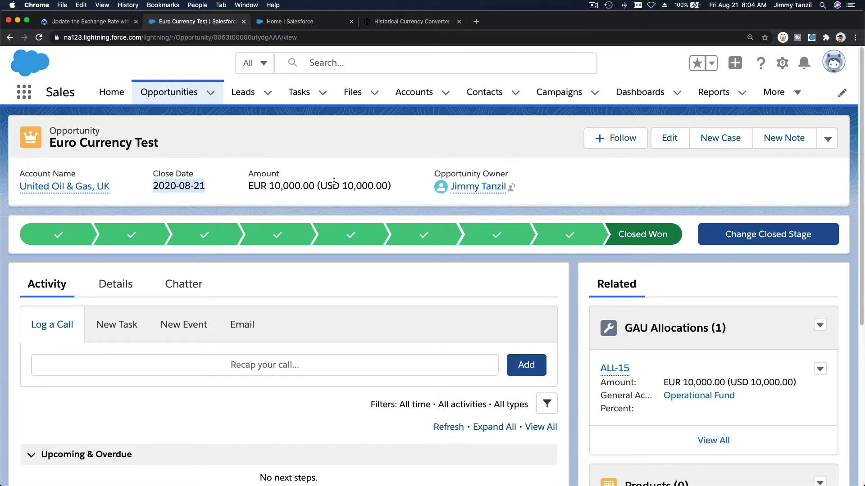
click(271, 191)
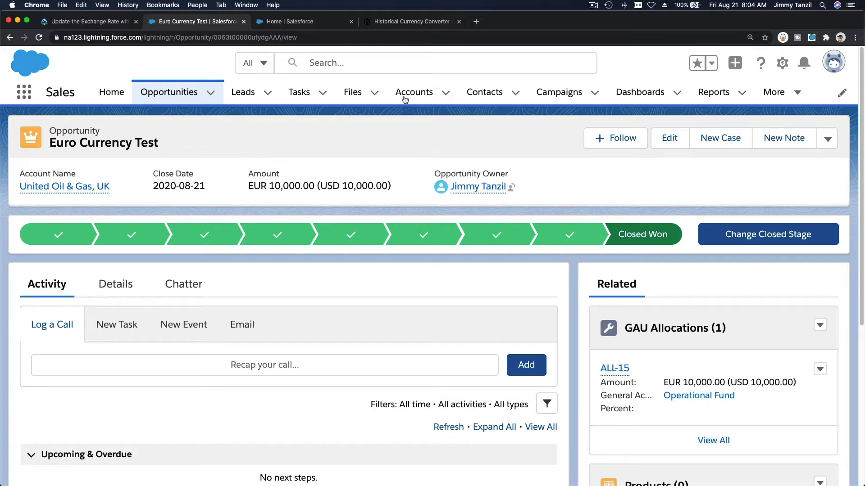
Examine OANDA's daily historical Euro to USD rates as a graph and a table, and return to Salesforce Setup
click(404, 23)
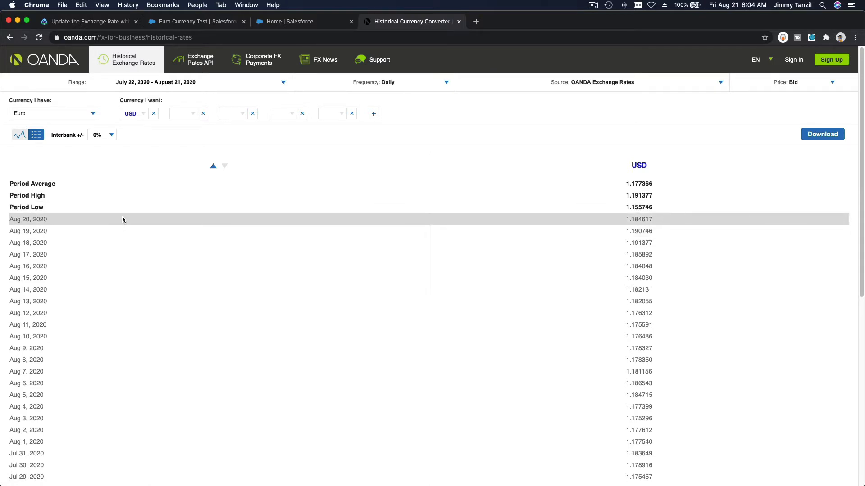
click(19, 138)
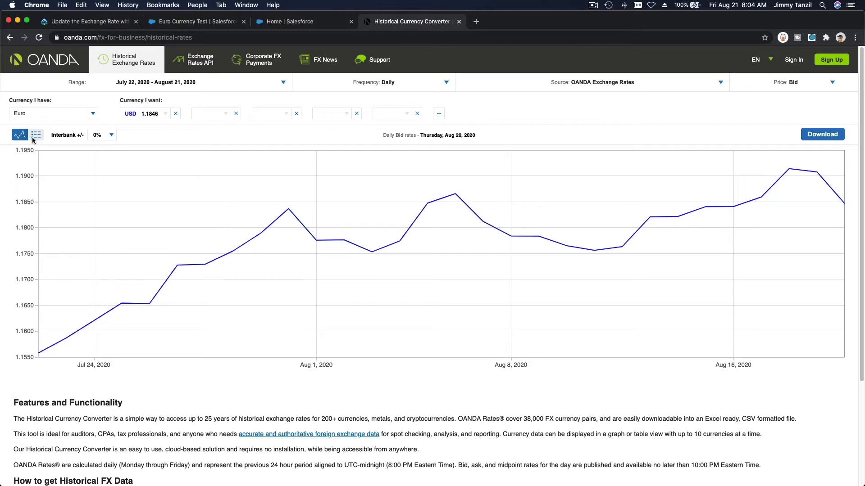
click(36, 135)
scroll(87, 236, down, 3)
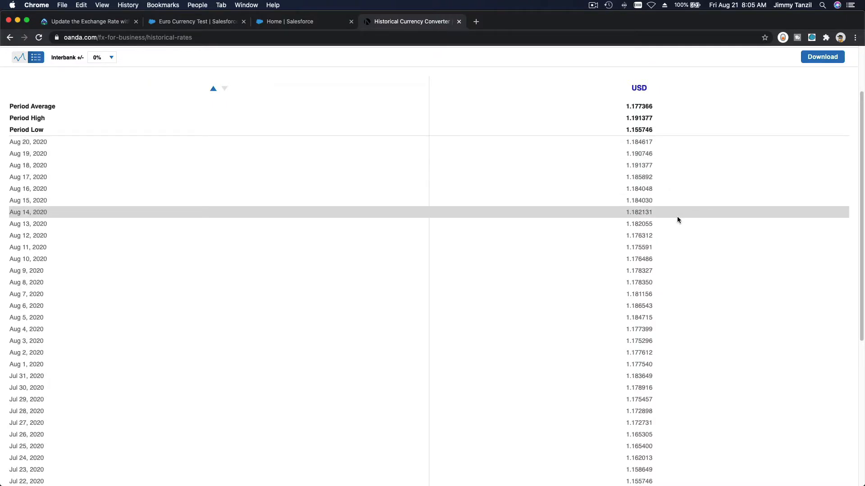
scroll(682, 309, down, 2)
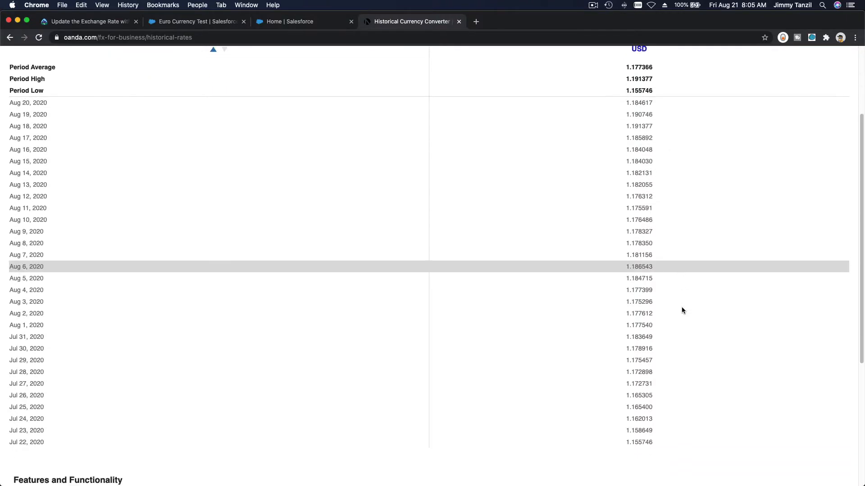
scroll(681, 307, down, 1)
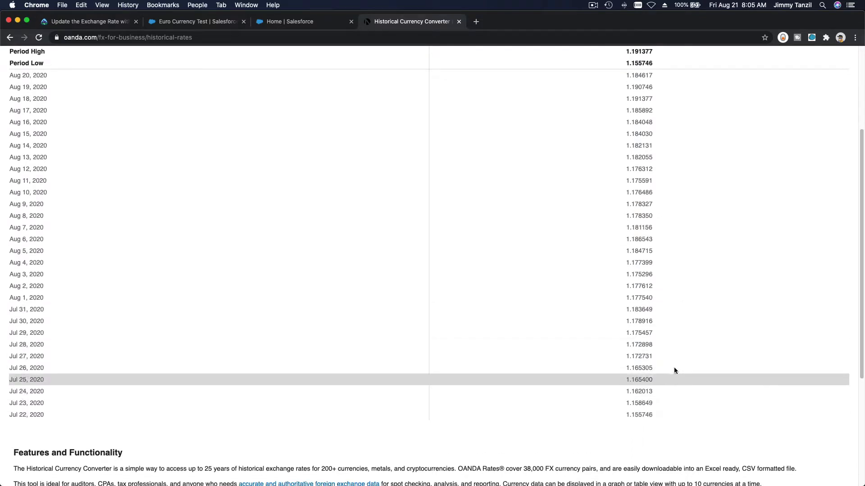
scroll(675, 342, up, 2)
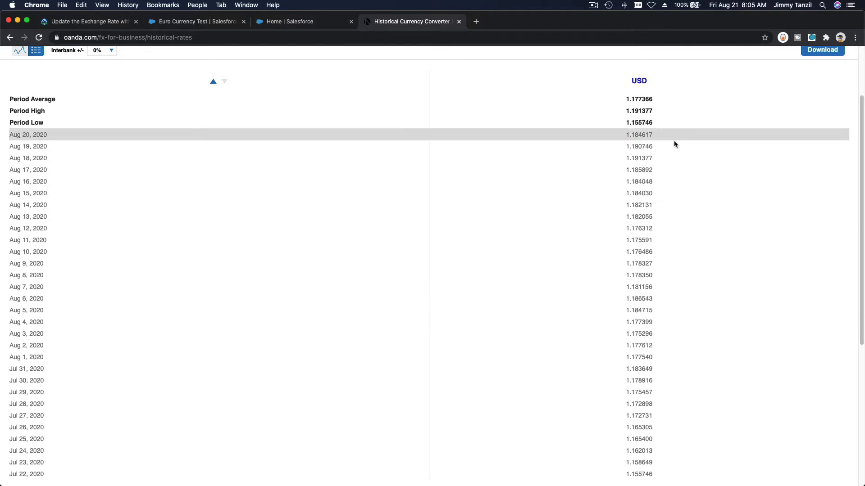
scroll(667, 283, down, 2)
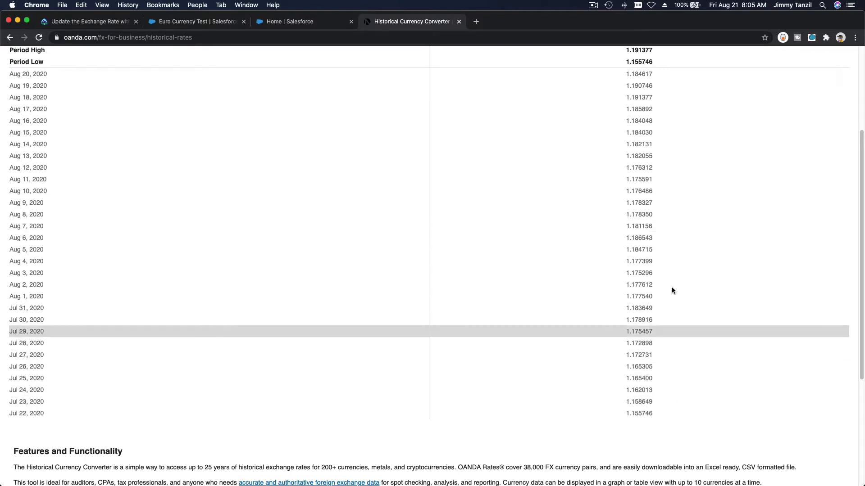
scroll(624, 333, up, 1)
scroll(624, 333, up, 1)
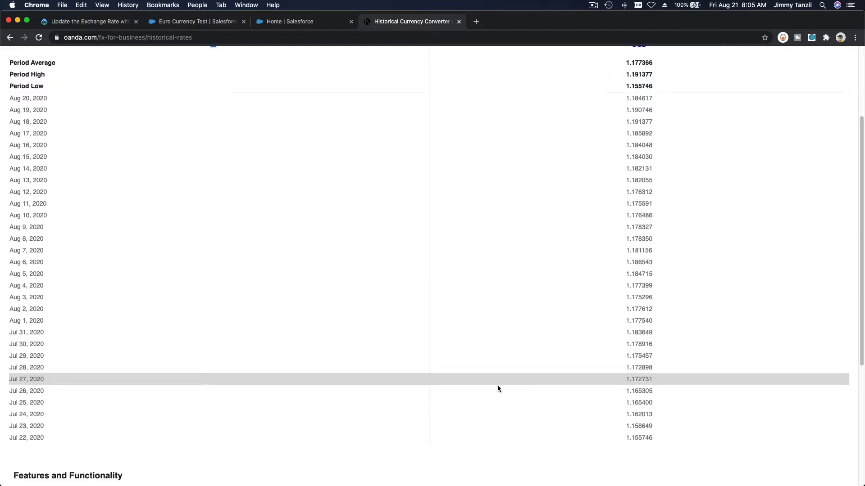
scroll(453, 366, up, 5)
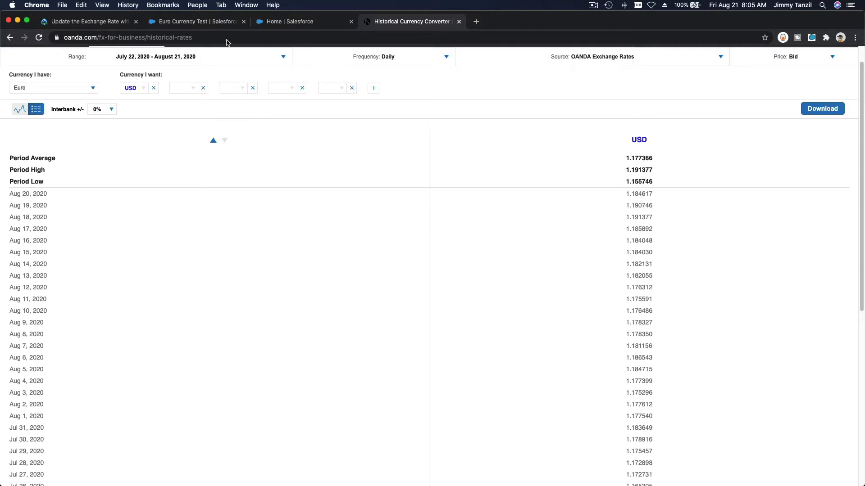
click(288, 25)
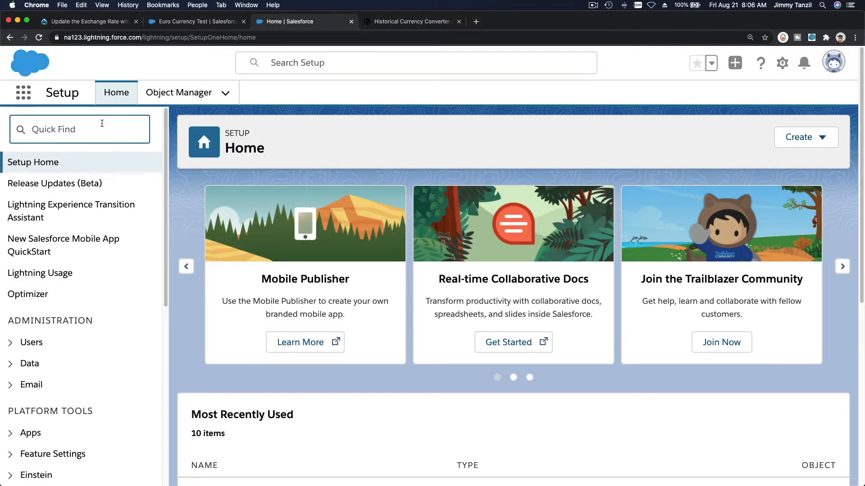
text(currency mana)
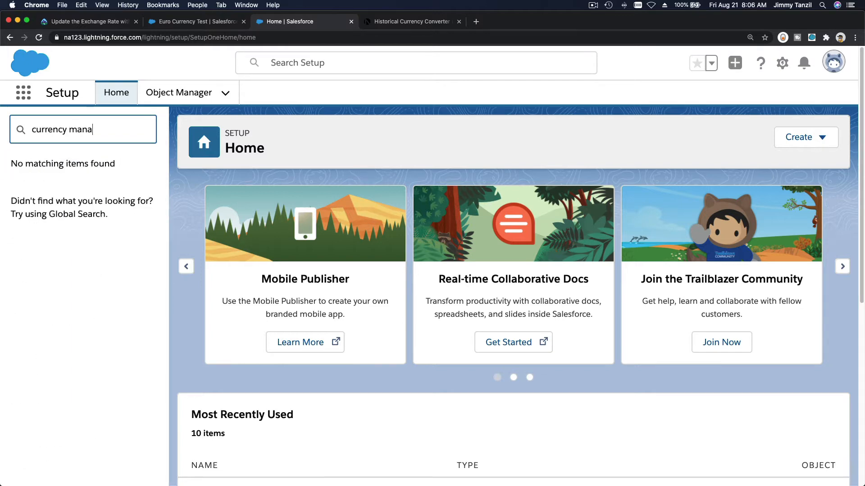
key(BackSpace)
key(BackSpace)
key(BackSpace)
key(BackSpace)
key(BackSpace)
key(BackSpace)
key(BackSpace)
key(BackSpace)
key(BackSpace)
key(BackSpace)
key(BackSpace)
key(BackSpace)
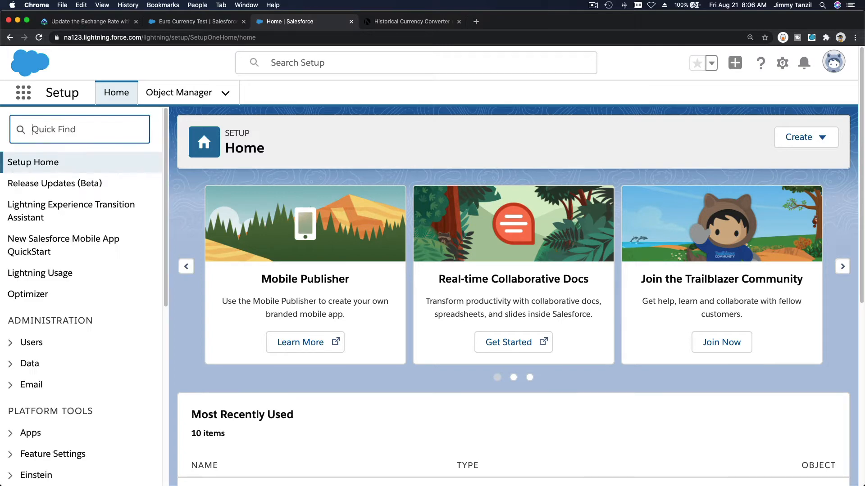
Search Setup for "curren" and open Manage Currencies
text(curren)
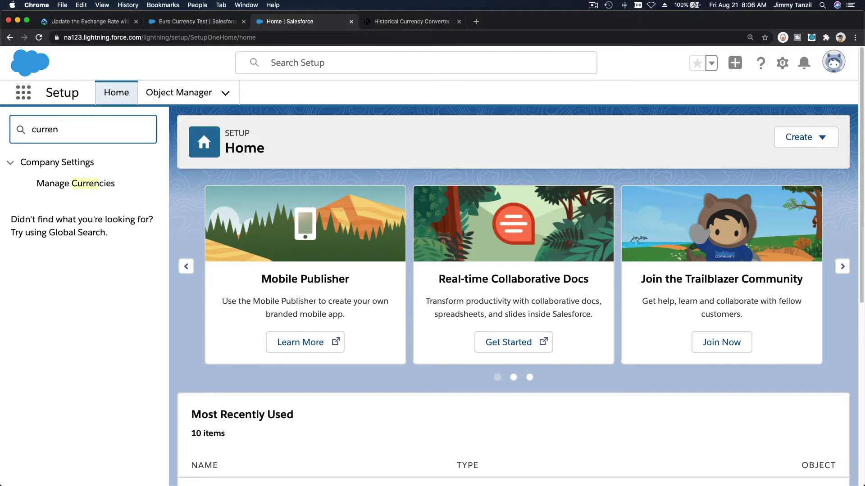
click(106, 180)
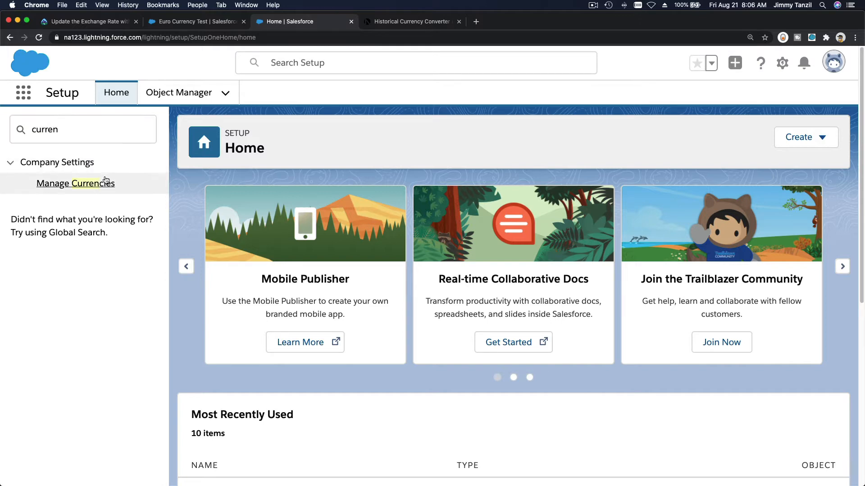
click(86, 184)
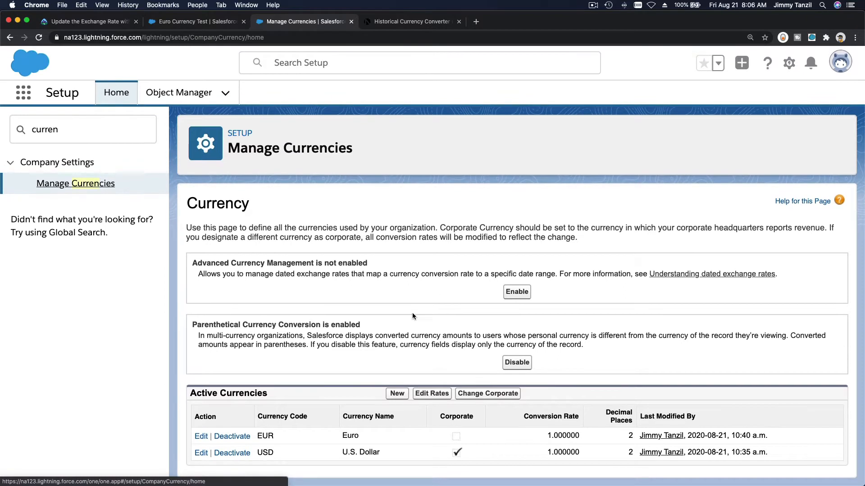
Enable Advanced Currency Management and confirm the choice in the confirmation window
triple_click(201, 263)
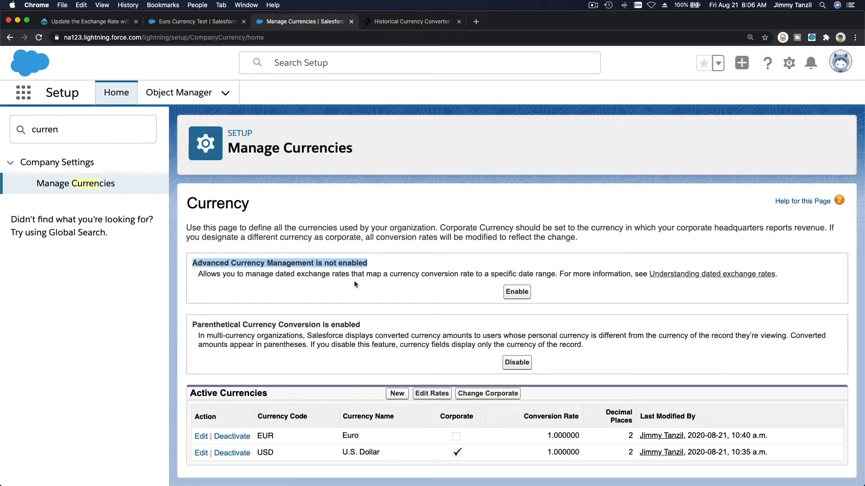
click(388, 285)
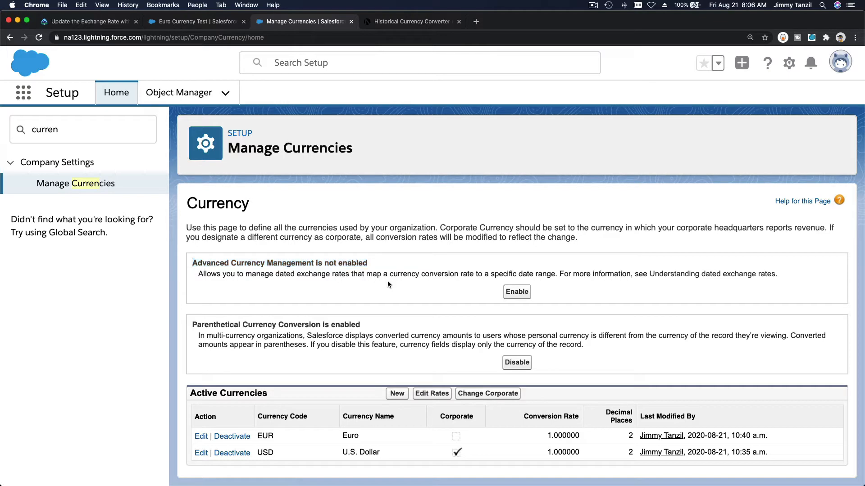
click(517, 293)
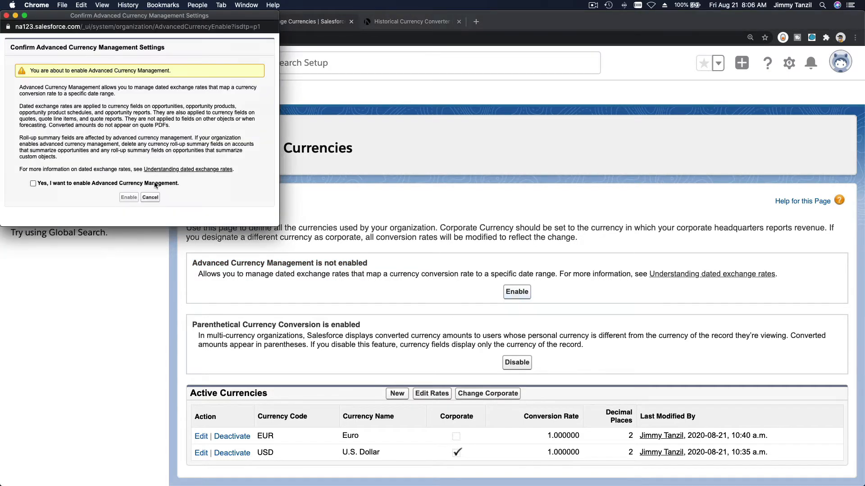
click(94, 184)
click(129, 198)
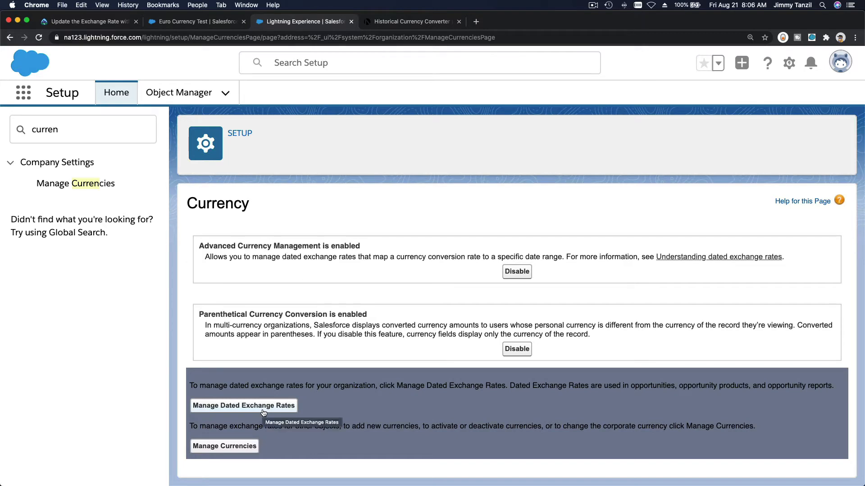
Open Manage Dated Exchange Rates and continue past the introduction page, choosing not to show it again
click(263, 412)
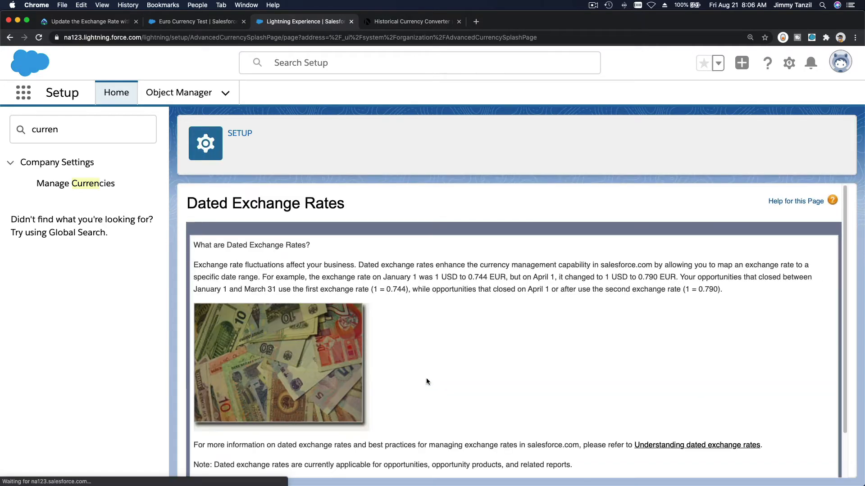
scroll(447, 326, down, 2)
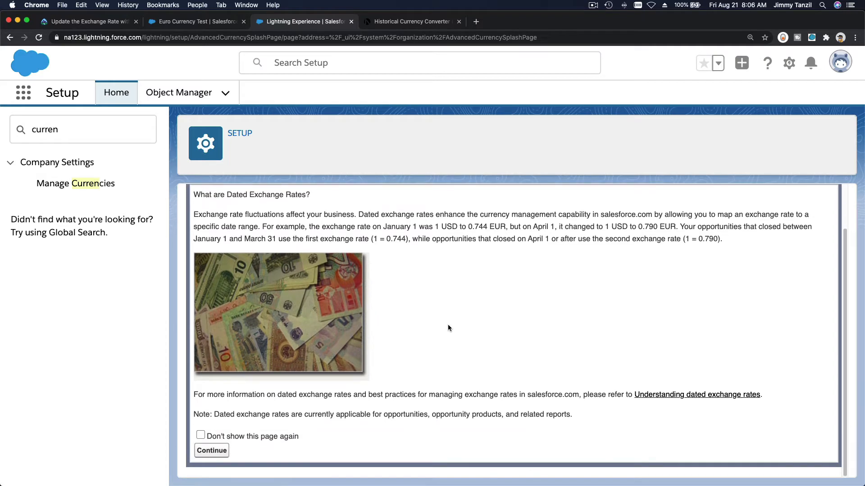
click(201, 435)
click(211, 451)
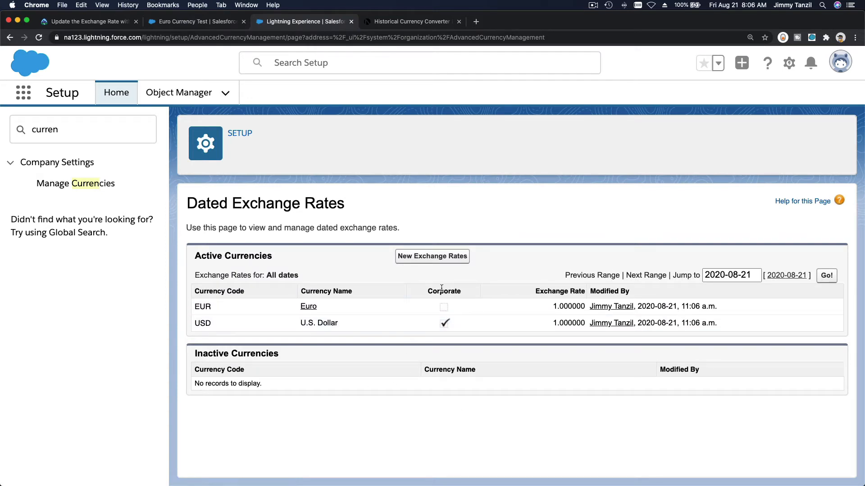
Start a new dated exchange rate entry and set its start date to 2020-08-19
click(443, 256)
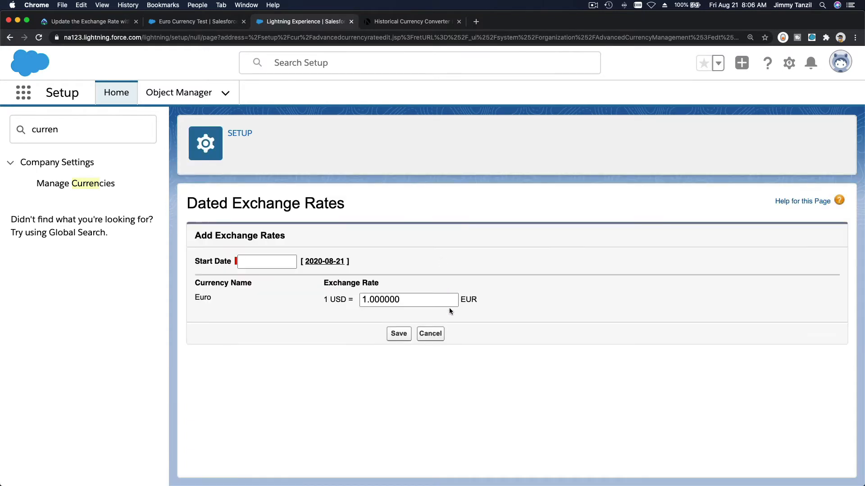
click(278, 264)
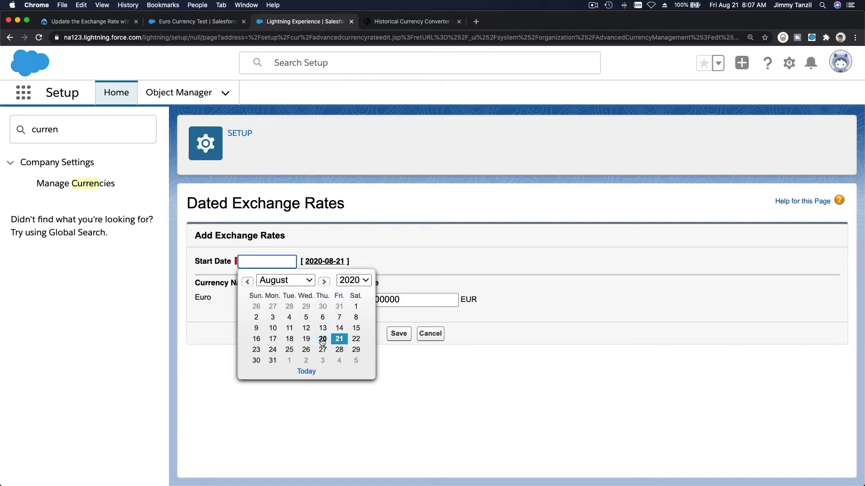
click(306, 340)
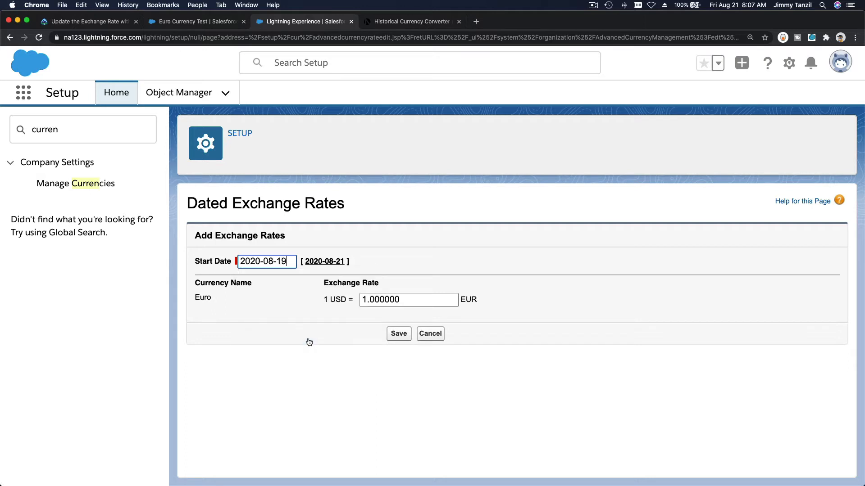
Look up and copy the Aug 19, 2020 Euro-to-USD rate in OANDA's historical rates, dismissing the subscription plans overlay
click(410, 21)
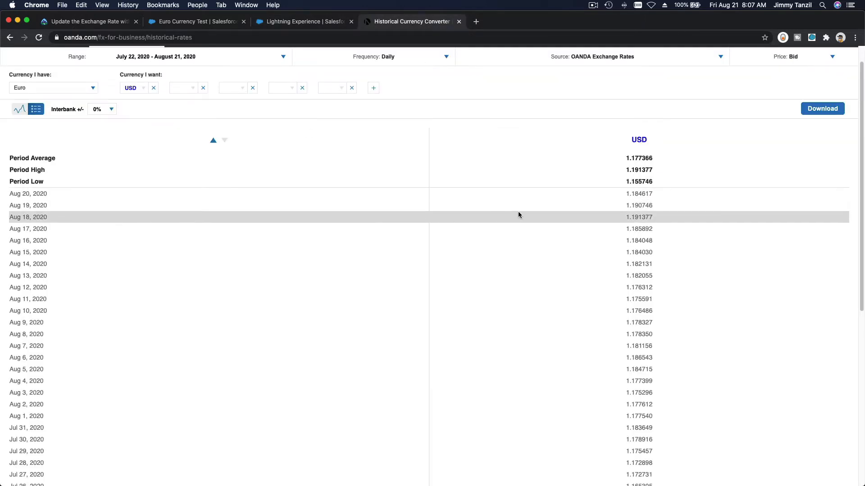
double_click(638, 207)
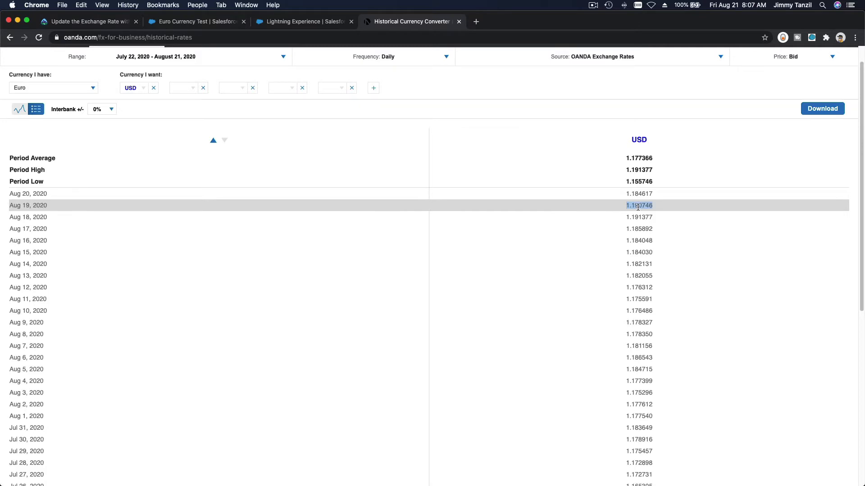
key(super+c)
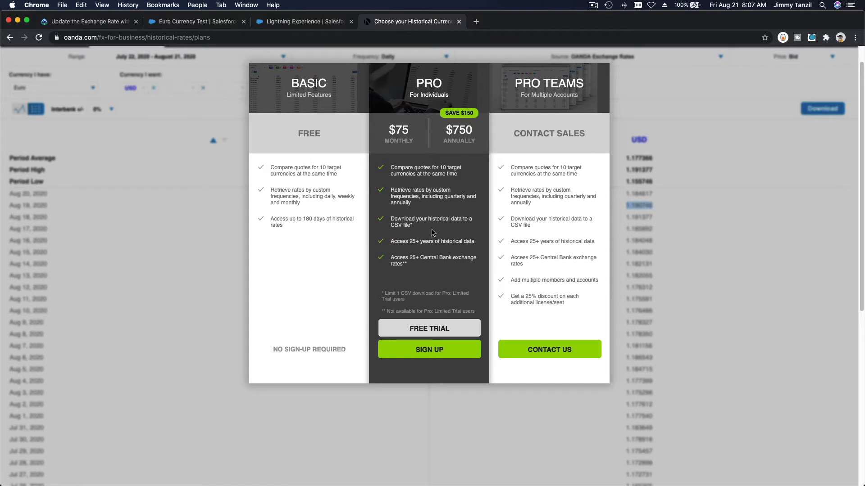
click(711, 180)
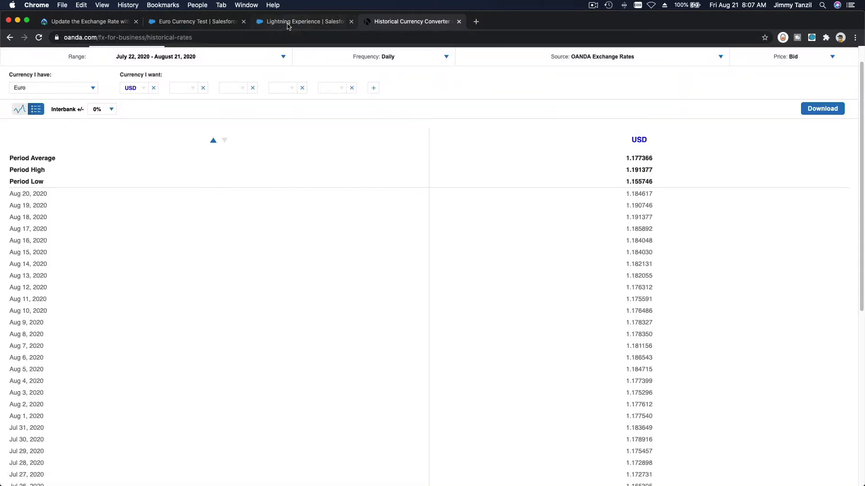
Save the new Salesforce exchange rate entry with 1 USD = 1.19 EUR and open Euro's dated exchange rates
click(288, 22)
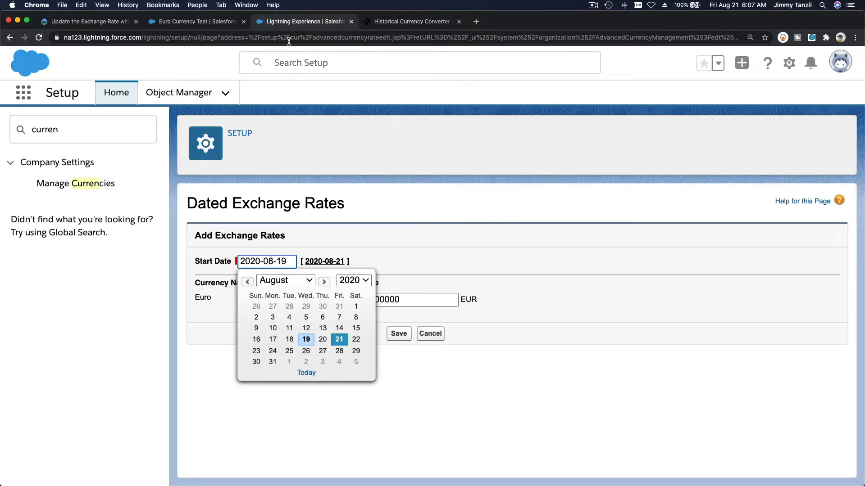
click(411, 303)
double_click(411, 303)
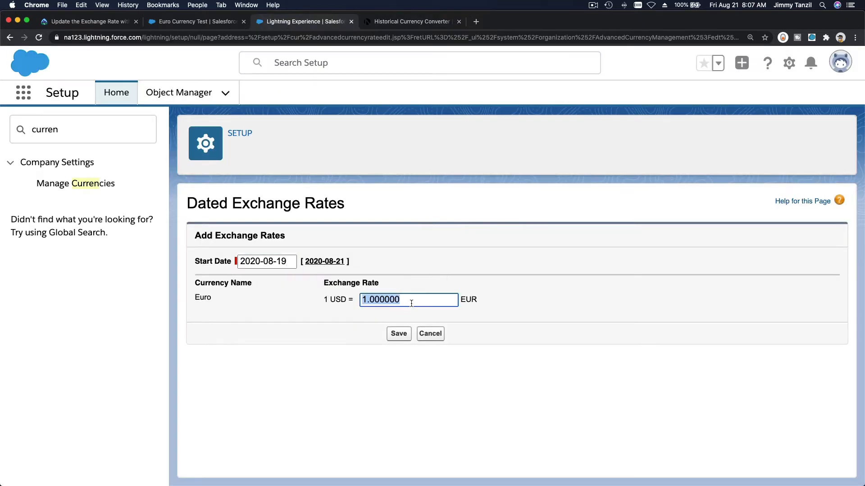
text(1.19)
click(399, 338)
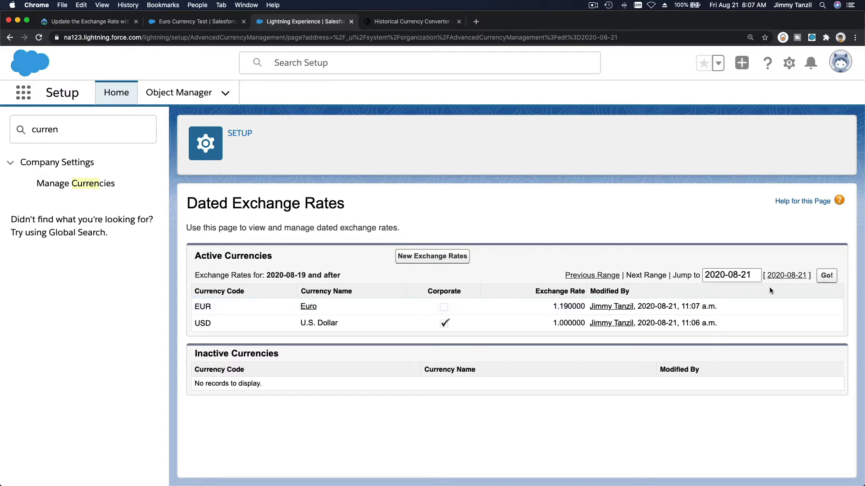
click(824, 277)
click(308, 307)
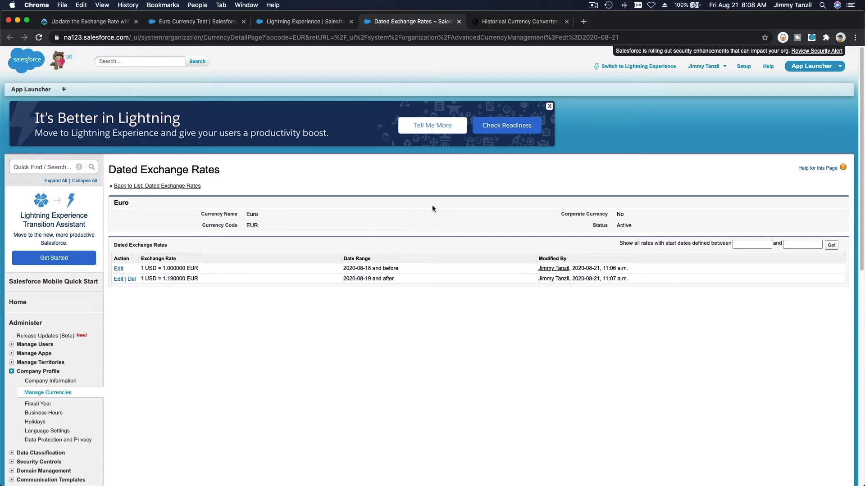
Switch to OANDA's historical rates and convert from US Dollar to Euro
click(491, 26)
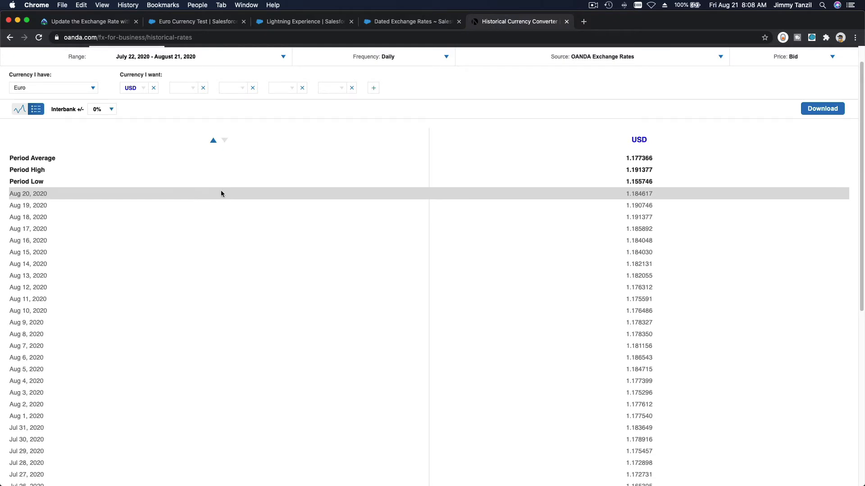
scroll(221, 194, up, 1)
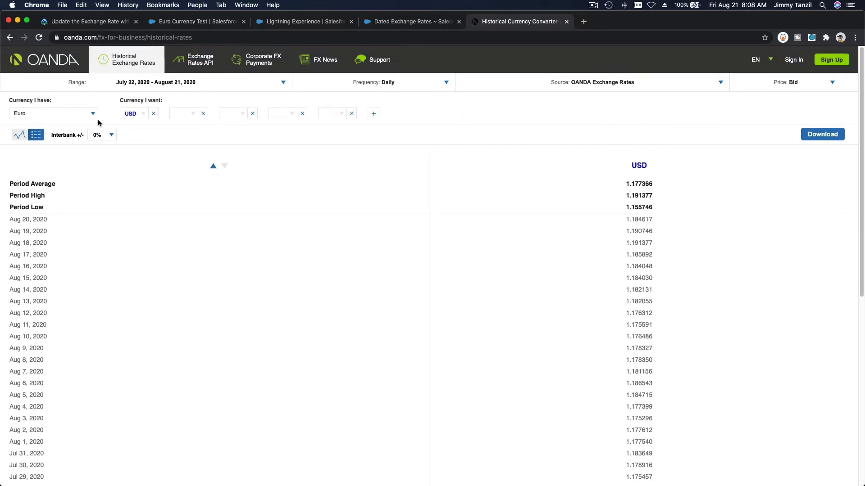
click(95, 117)
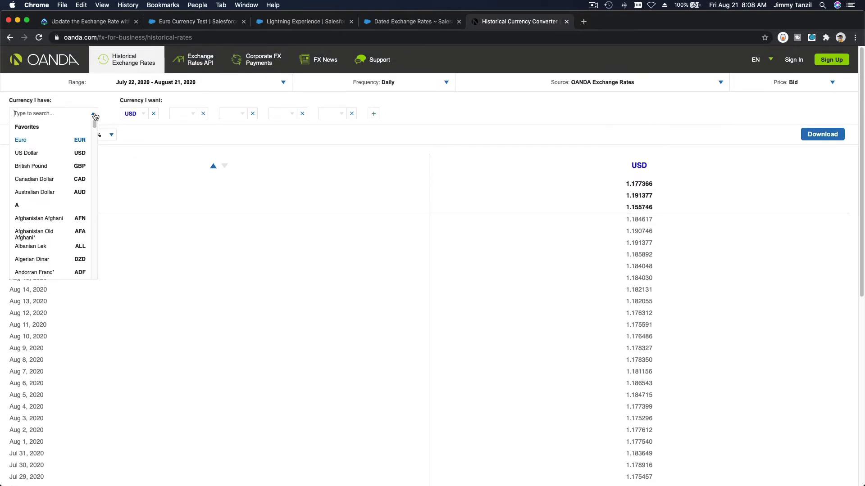
click(64, 154)
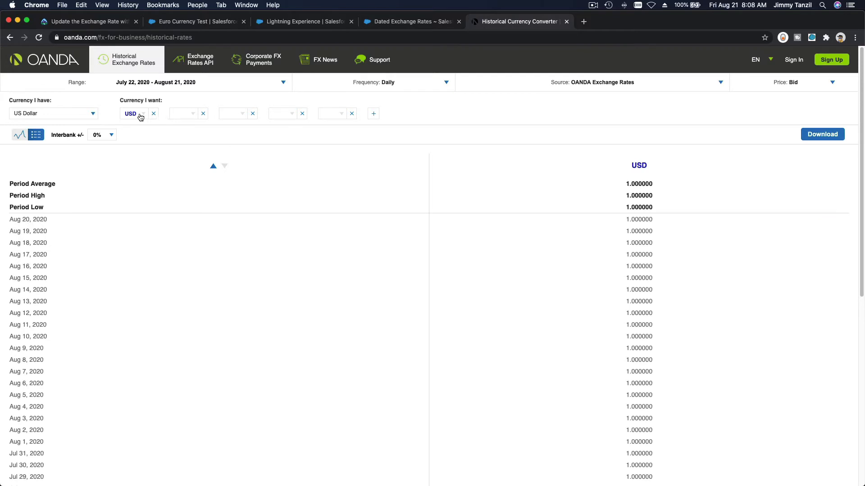
click(137, 116)
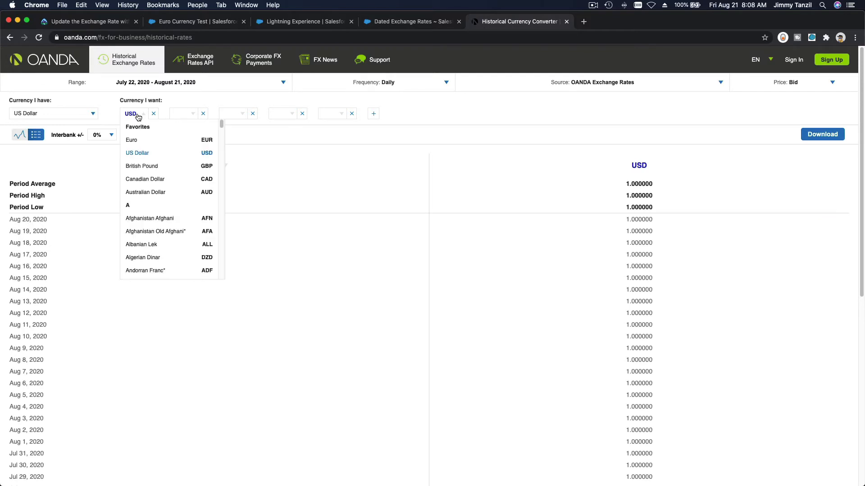
click(138, 140)
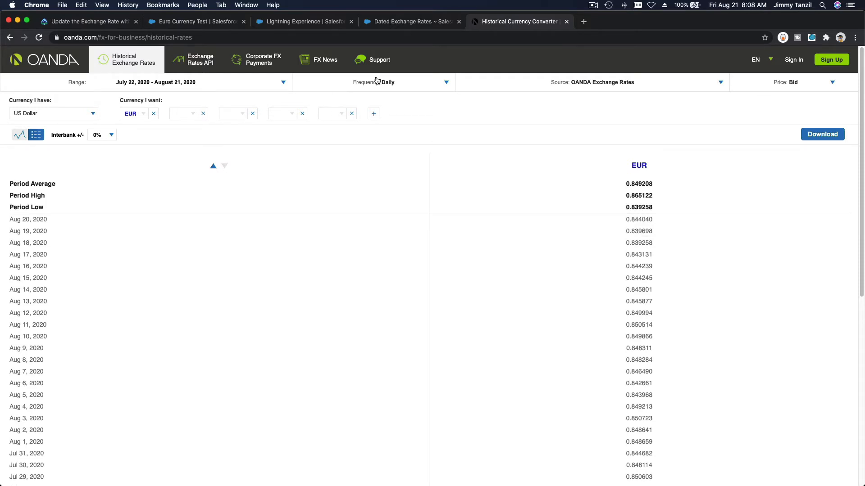
Change Euro's Salesforce exchange rate for 2020-08-19 and after to 0.84 and save it
click(399, 22)
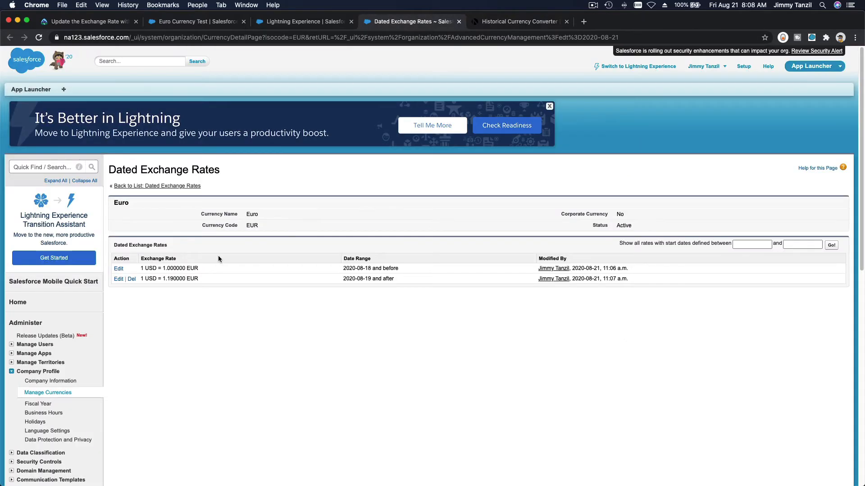
click(118, 280)
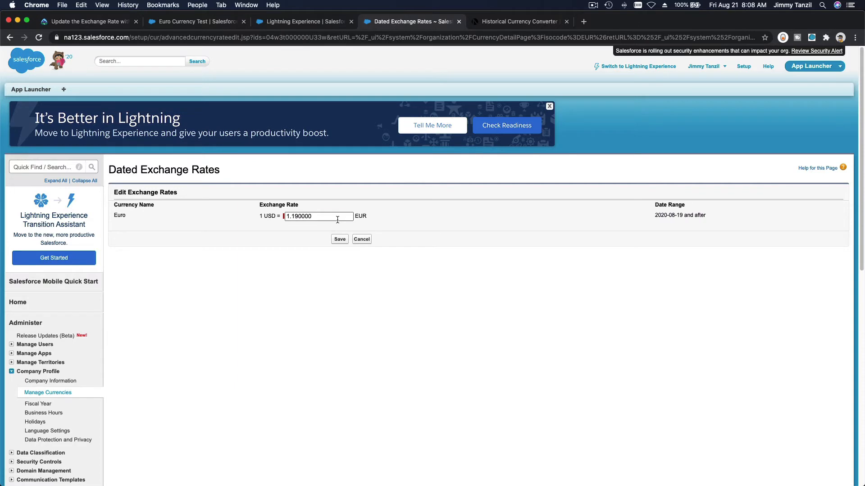
double_click(337, 220)
text(0.84)
click(338, 240)
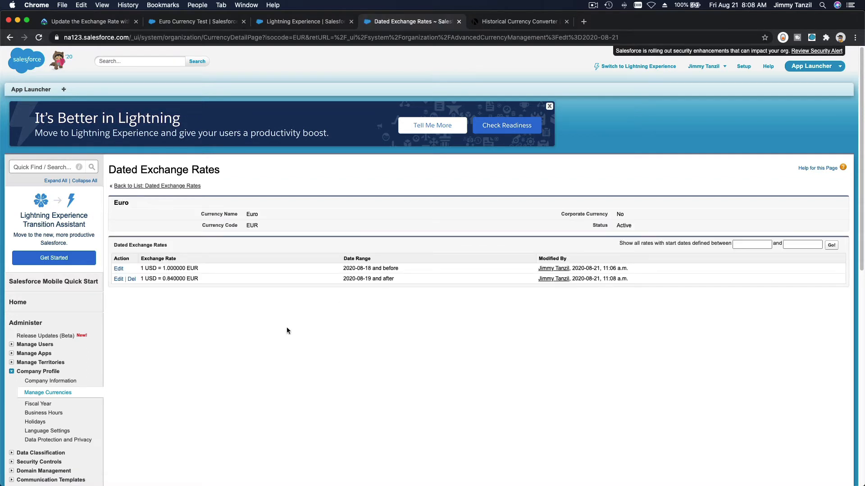
Add a new dated exchange rate starting 2020-08-20 with 1 USD = 0.84 EUR, checking OANDA's rates before saving
click(167, 190)
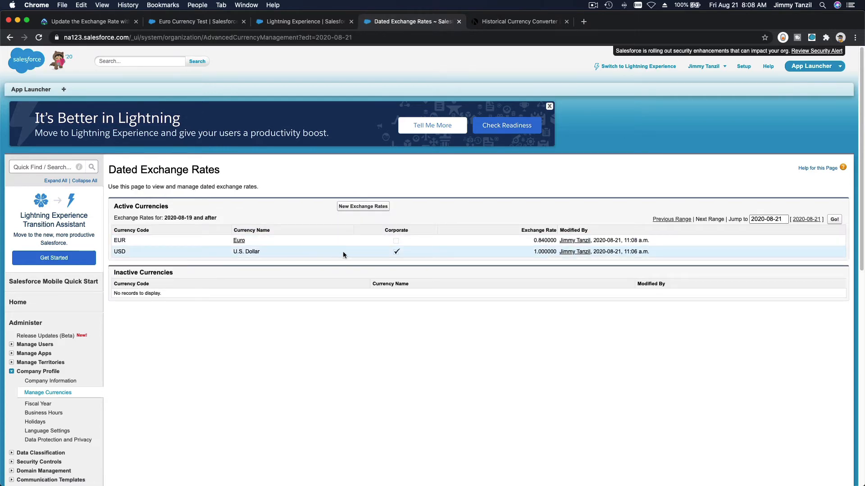
click(359, 207)
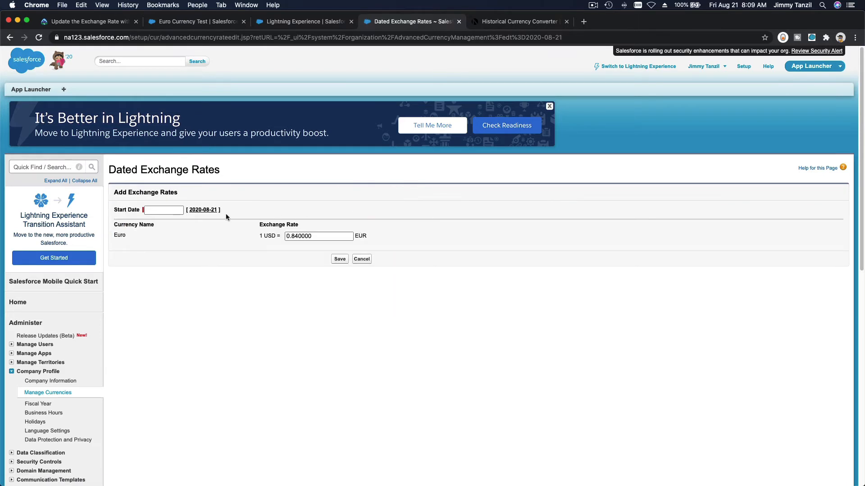
click(200, 211)
key(BackSpace)
text(020-08-20)
click(521, 22)
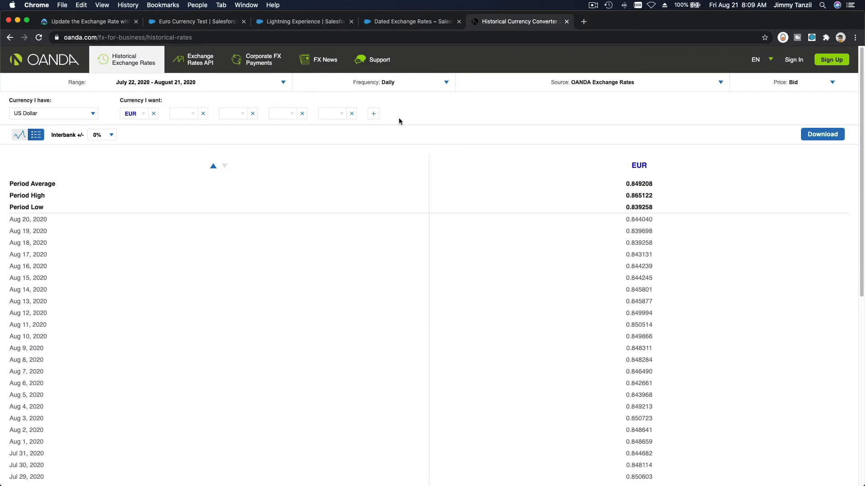
click(399, 25)
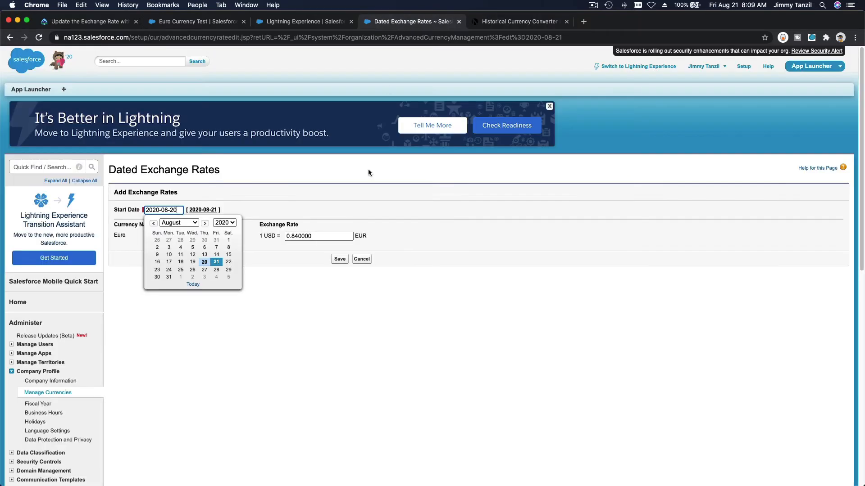
click(337, 236)
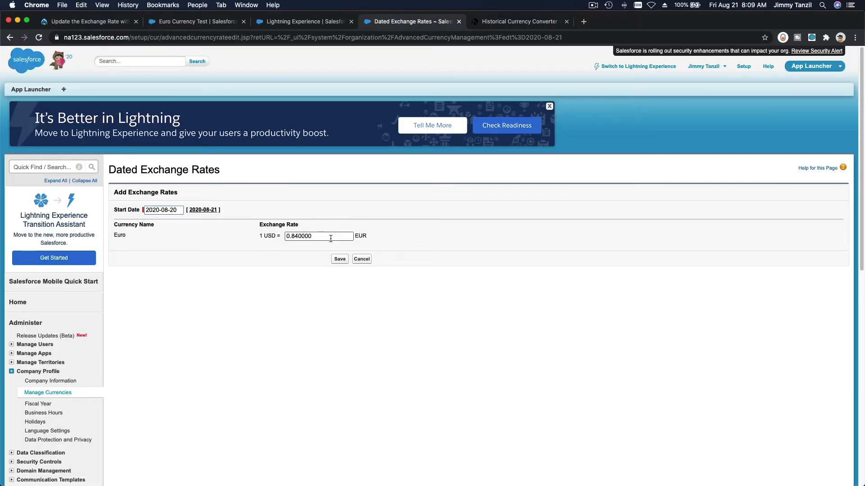
click(338, 261)
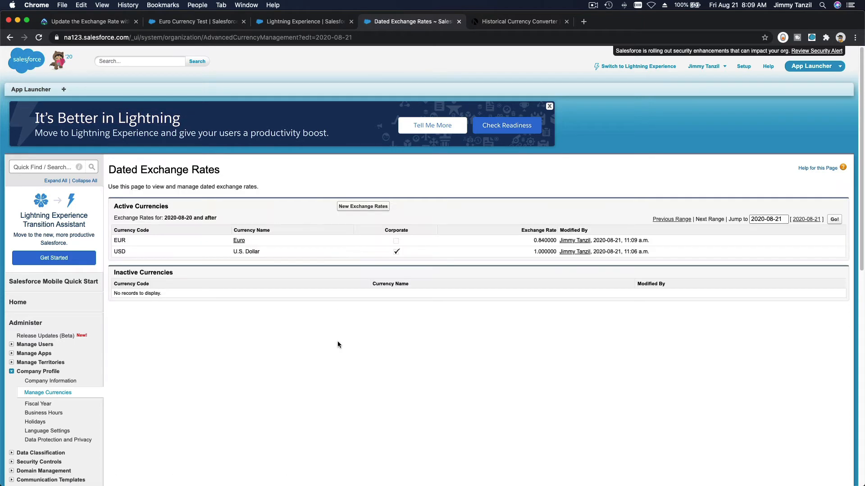
Change Euro's dated exchange rate for 2020-08-19 to 0.83, checking it against OANDA, and save it
click(239, 240)
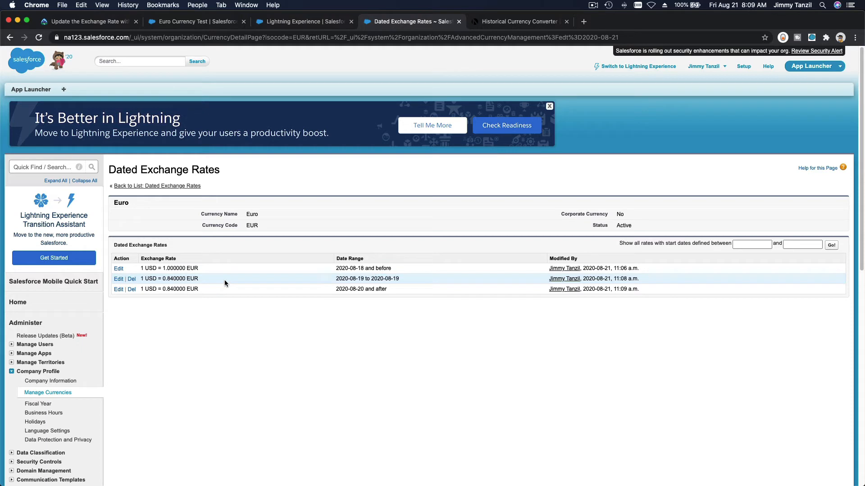
click(119, 279)
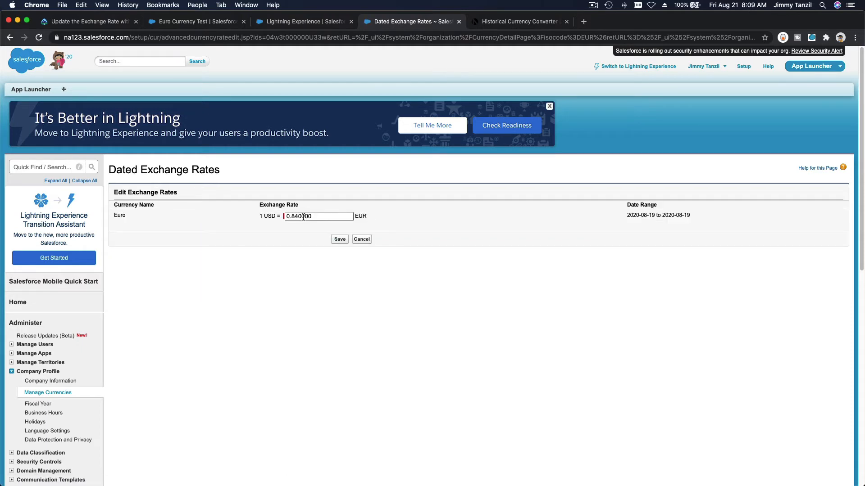
click(296, 217)
key(Right)
click(509, 22)
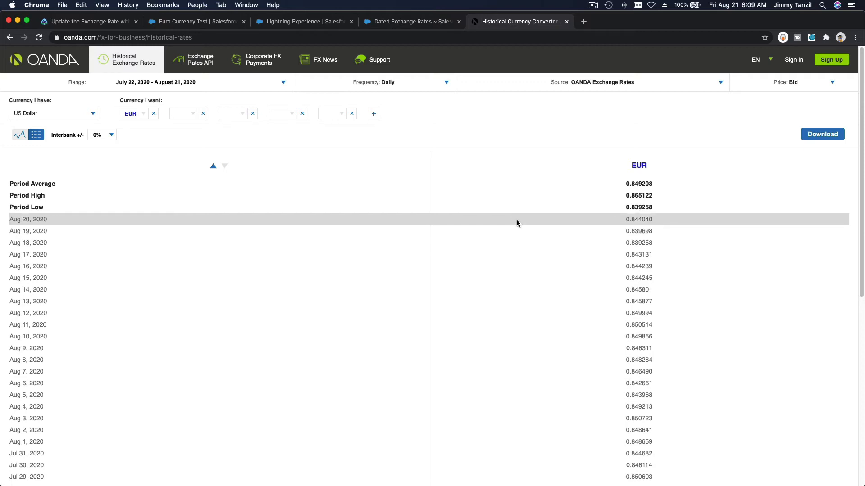
click(431, 23)
click(337, 239)
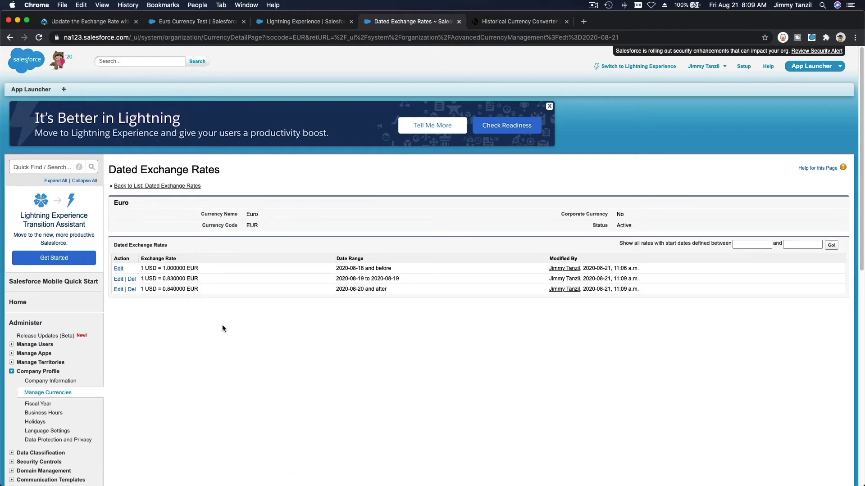
Add a new dated exchange rate starting 2020-08-21 with 1 USD = 0.85 EUR and save it
click(159, 186)
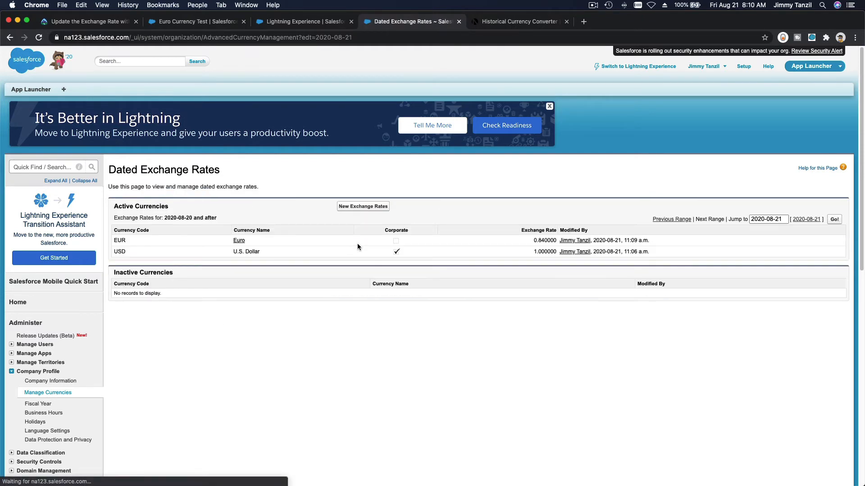
click(358, 207)
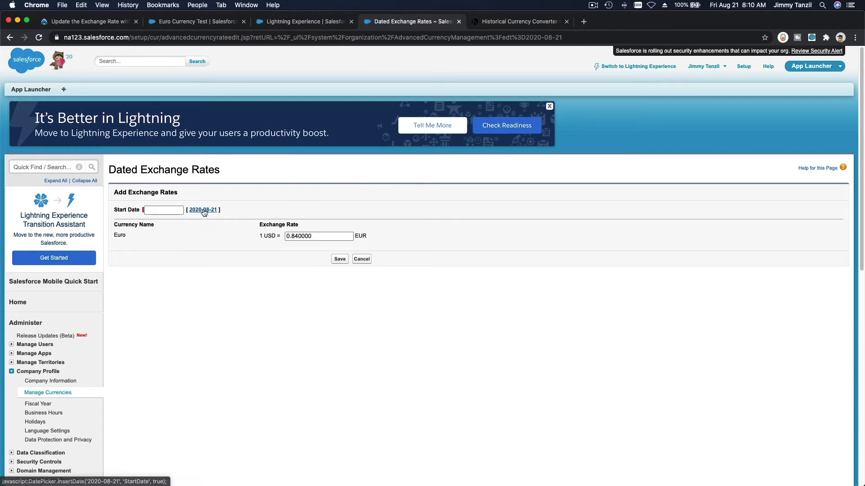
click(203, 211)
click(298, 237)
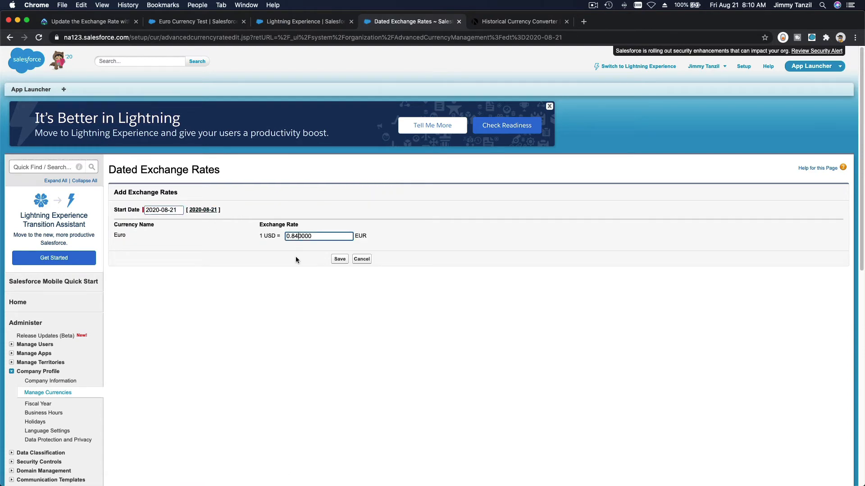
key(BackSpace)
text(5)
click(339, 261)
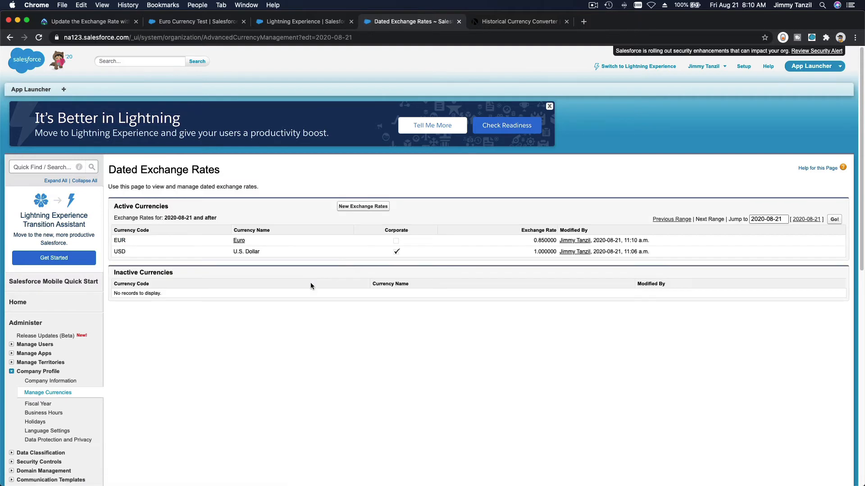
Review Euro's full list of dated exchange rates and return to the Dated Exchange Rates setup page in Lightning Experience
click(239, 240)
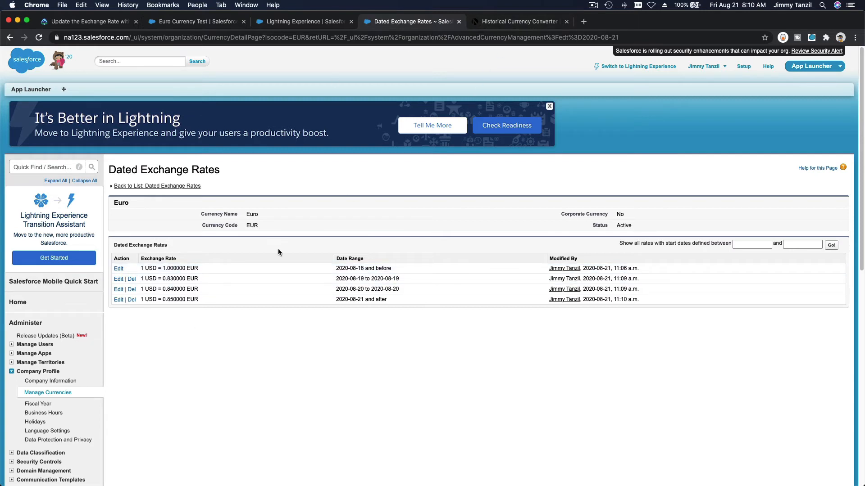
click(549, 106)
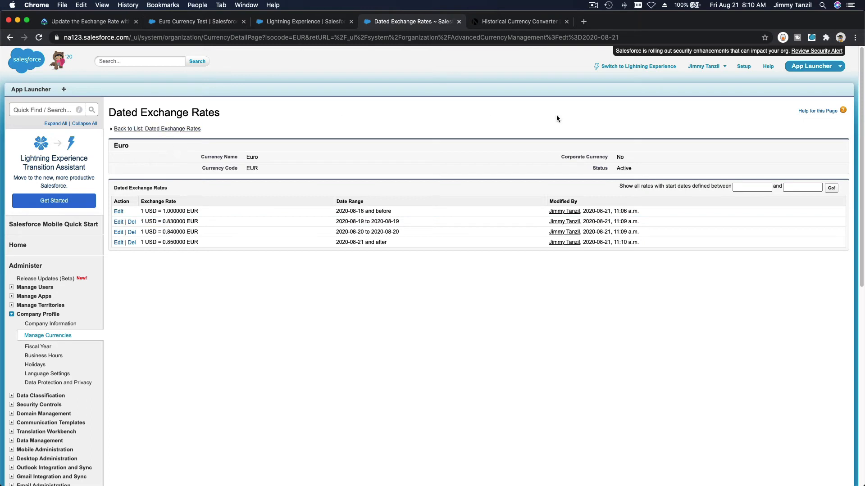
click(643, 67)
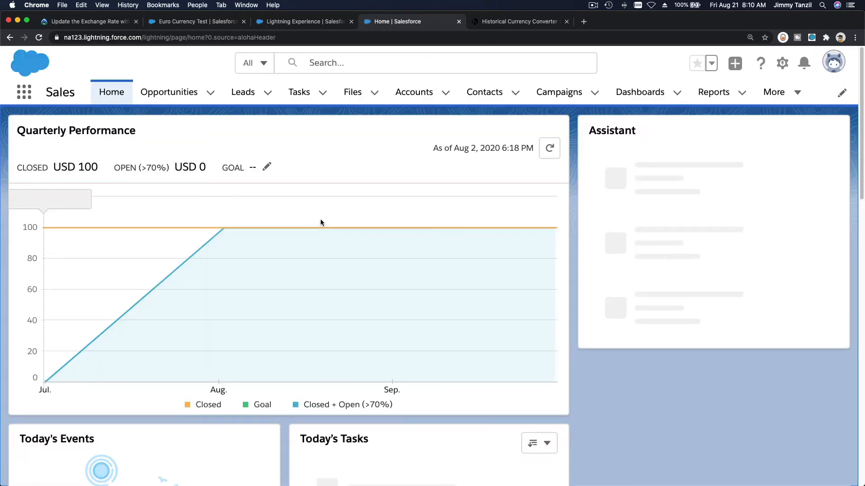
click(314, 23)
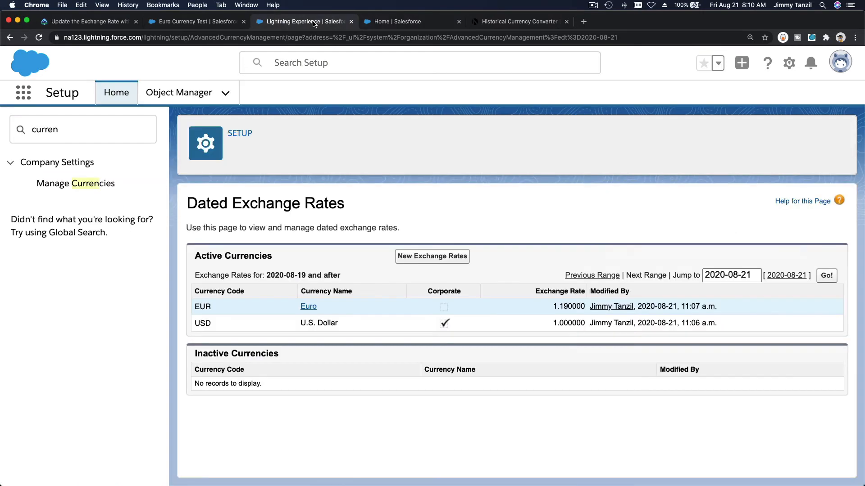
Close the dated exchange rates and Sales home tabs and review the Trailhead instructions for editing the Euro Currency Test opportunity
click(350, 22)
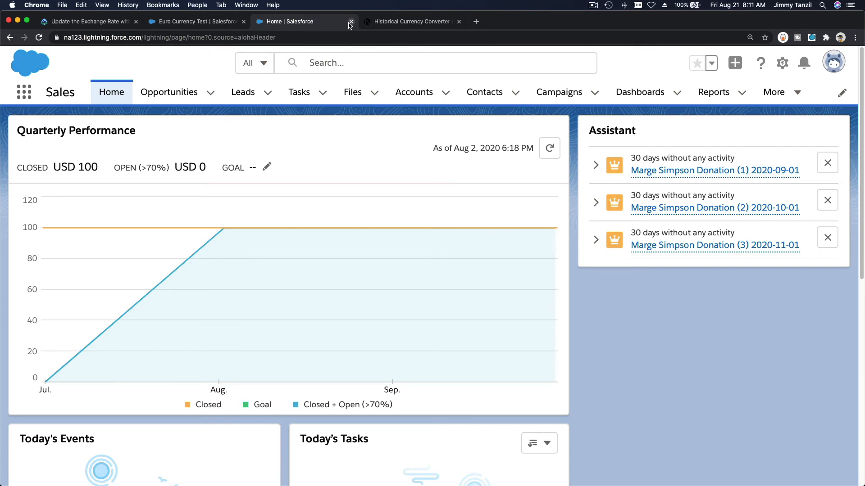
click(352, 21)
click(201, 22)
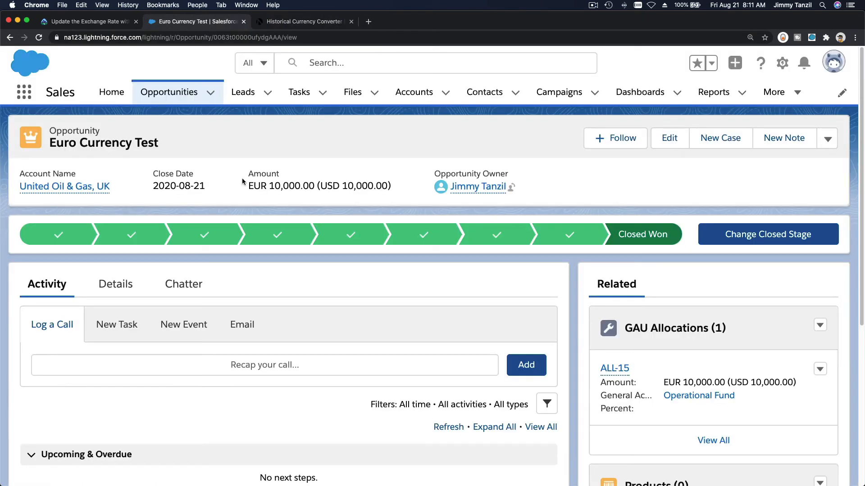
click(95, 22)
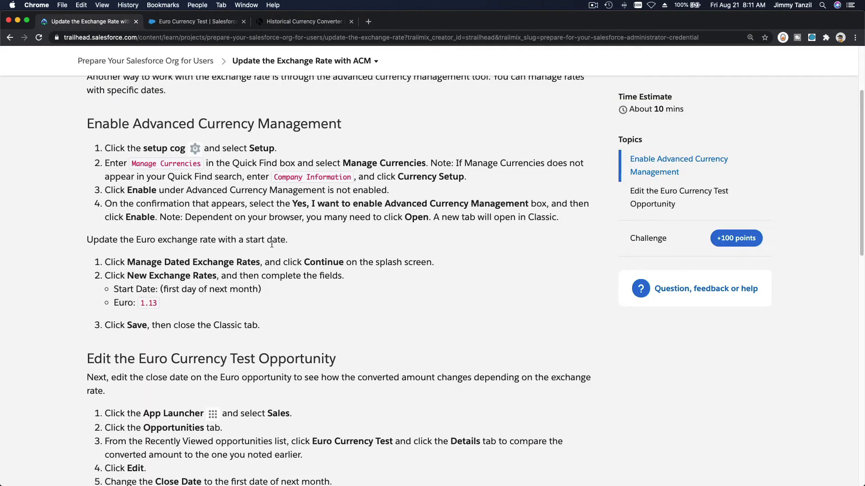
scroll(344, 252, down, 5)
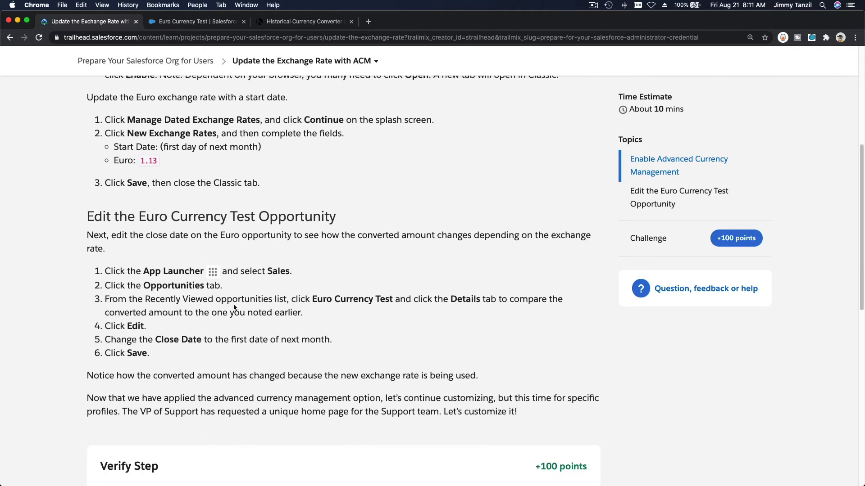
scroll(234, 307, down, 2)
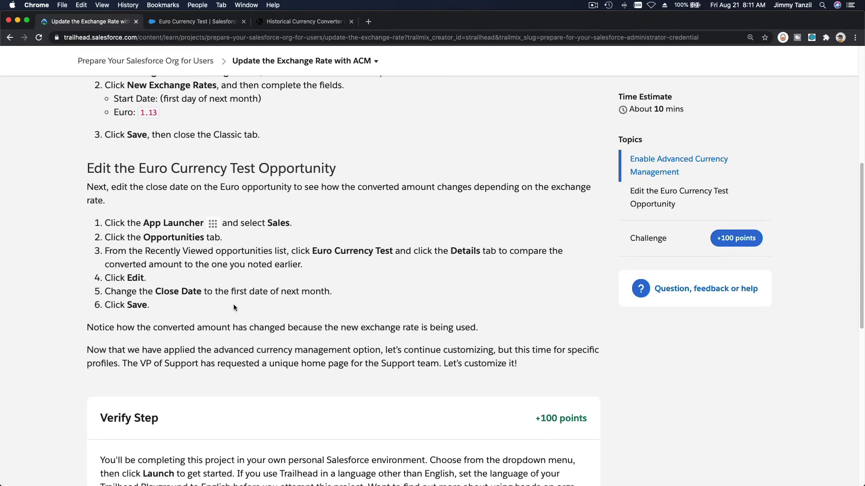
Set the Euro Currency Test opportunity's close date to 2020-08-19 and save it
click(190, 21)
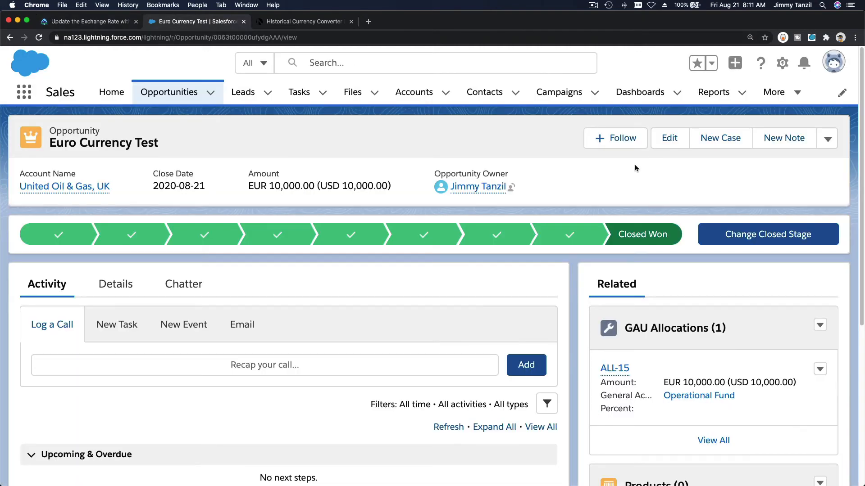
click(669, 141)
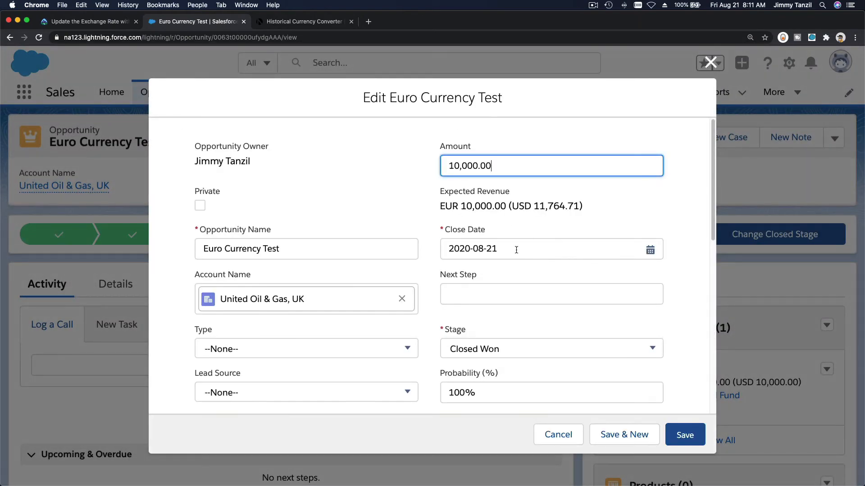
click(516, 250)
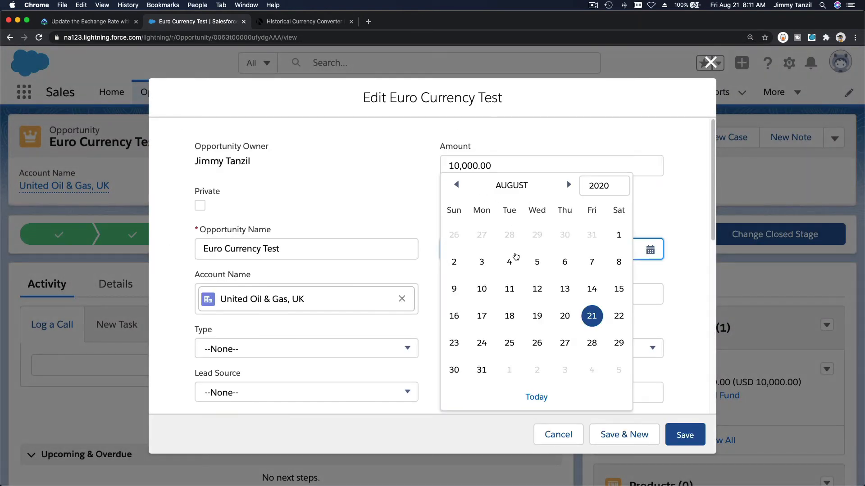
click(536, 319)
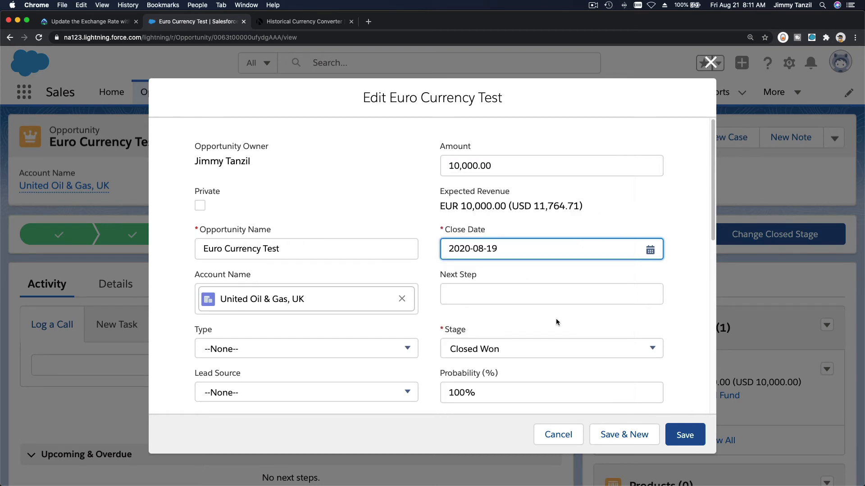
click(688, 436)
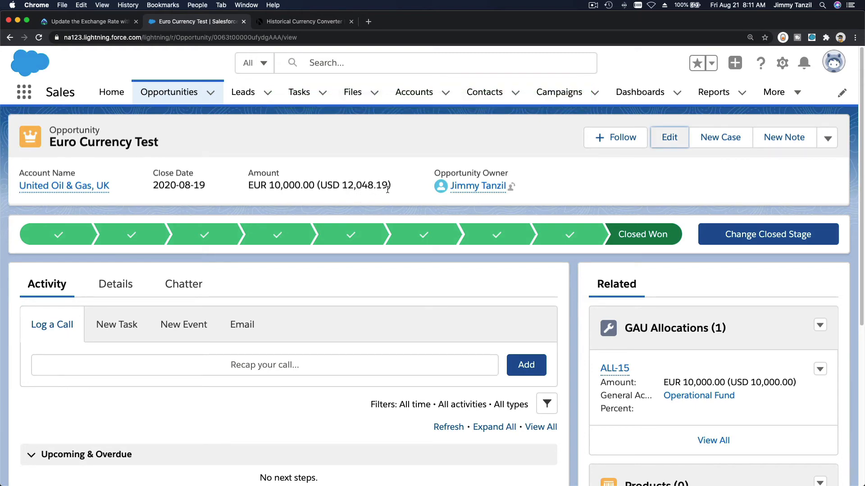
Change the Euro Currency Test opportunity's close date to 2020-08-20 and save it
click(669, 138)
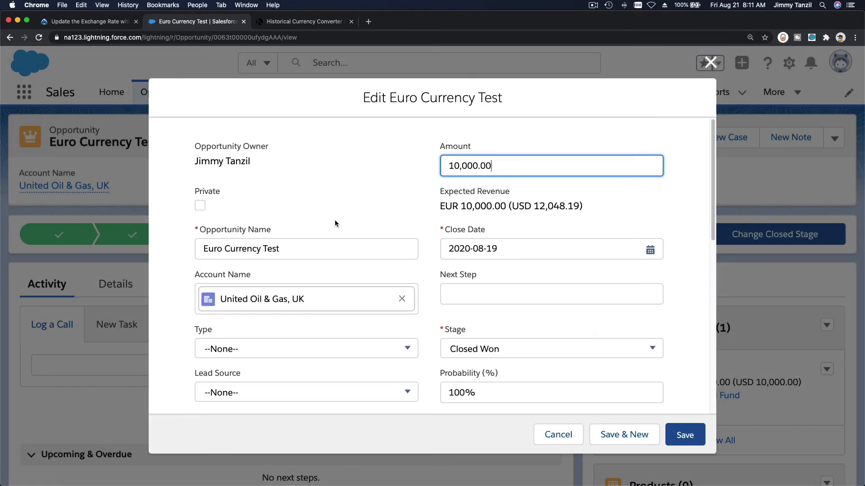
click(515, 255)
click(565, 315)
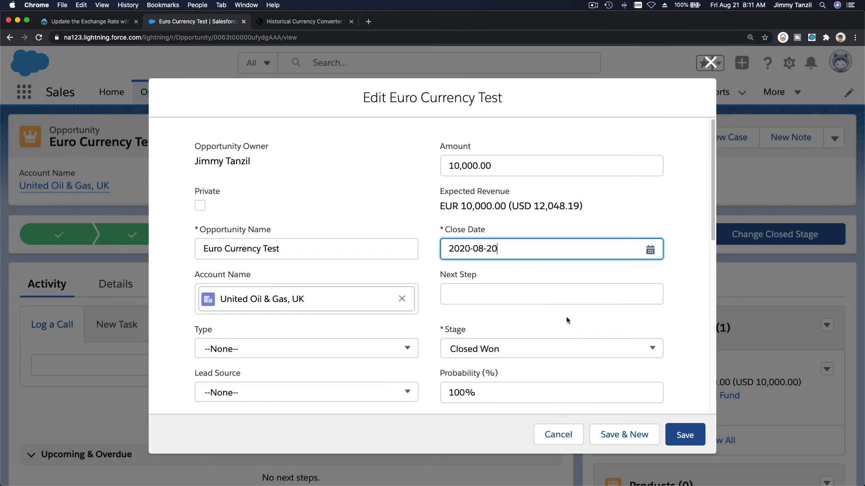
click(684, 436)
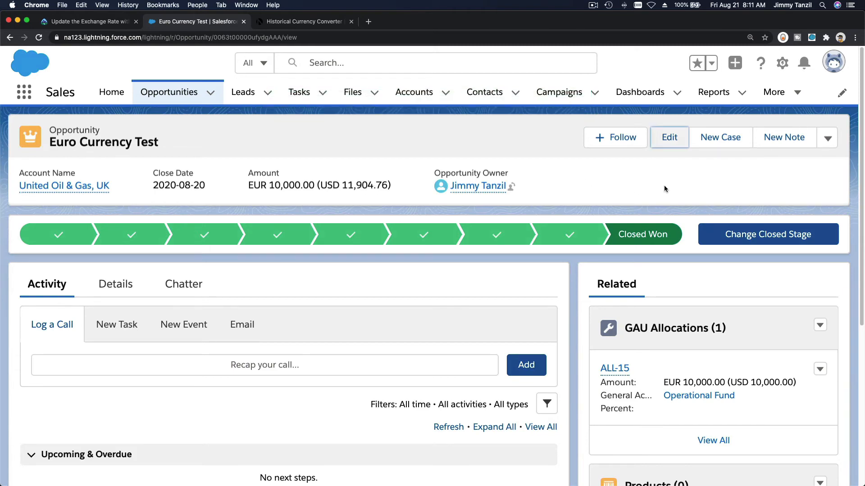
Change the Euro Currency Test opportunity's close date to 2020-08-21 and save it
click(669, 137)
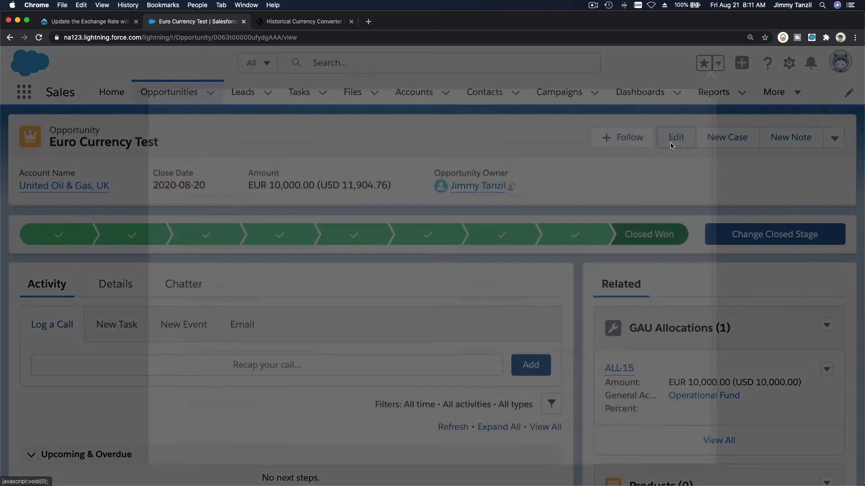
click(538, 252)
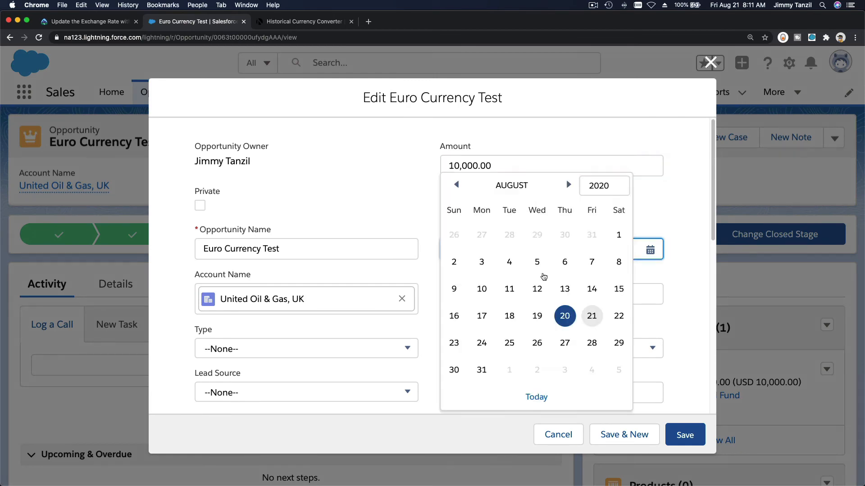
click(592, 315)
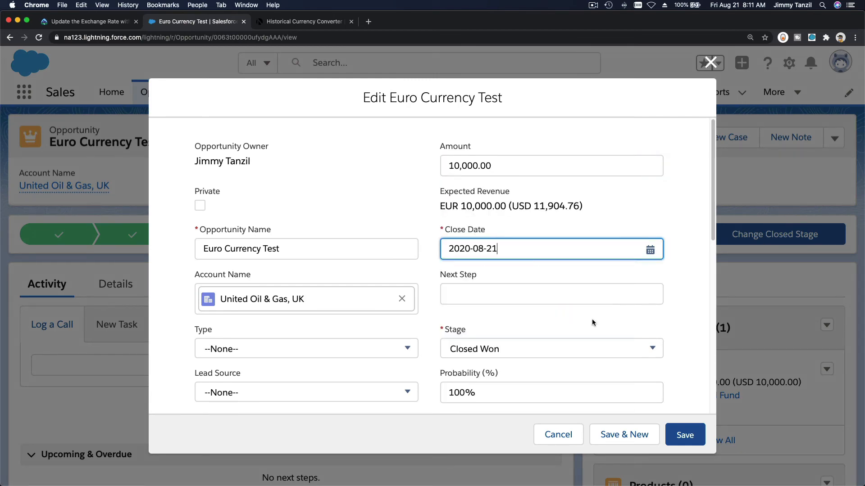
click(684, 434)
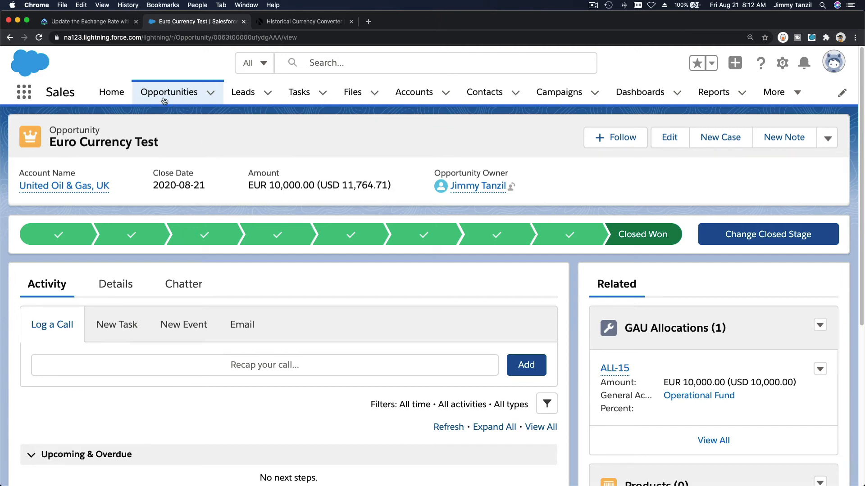
Compare the remaining Trailhead instructions with the converted amount on the Euro Currency Test opportunity
click(98, 23)
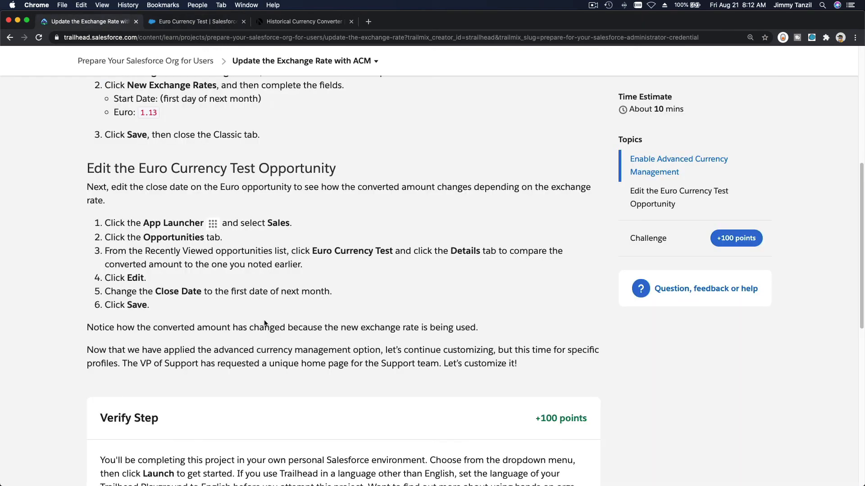
scroll(265, 323, down, 5)
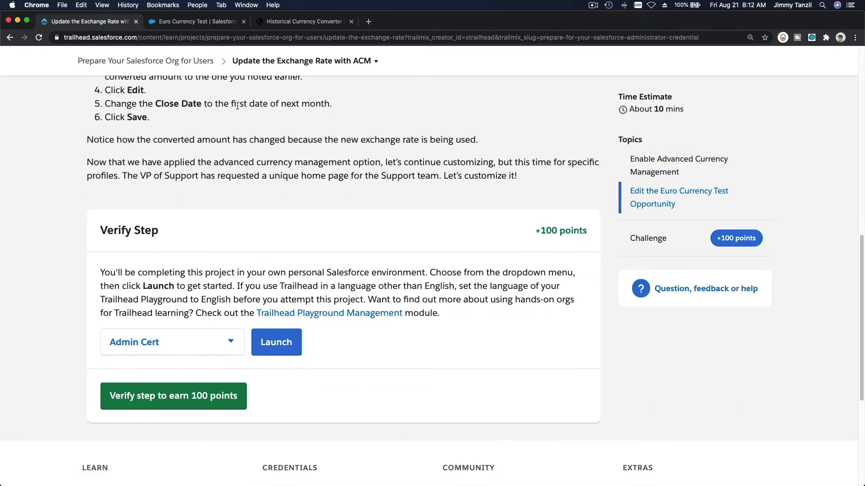
click(211, 23)
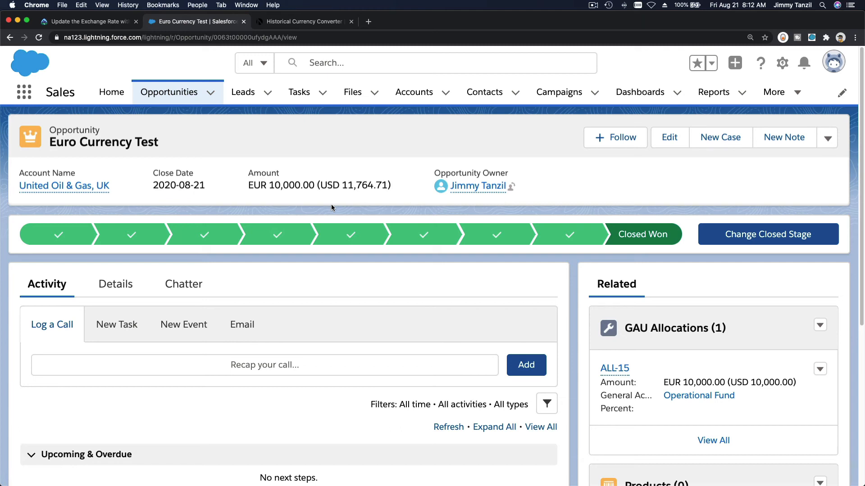
triple_click(272, 186)
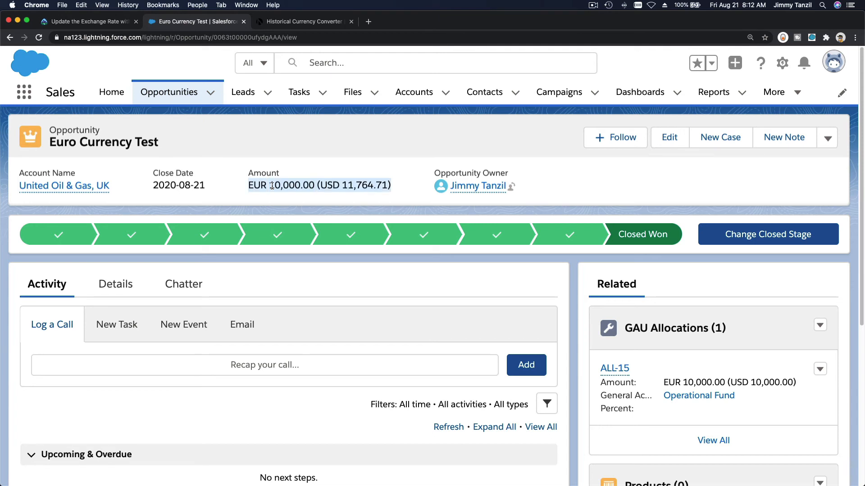
click(272, 199)
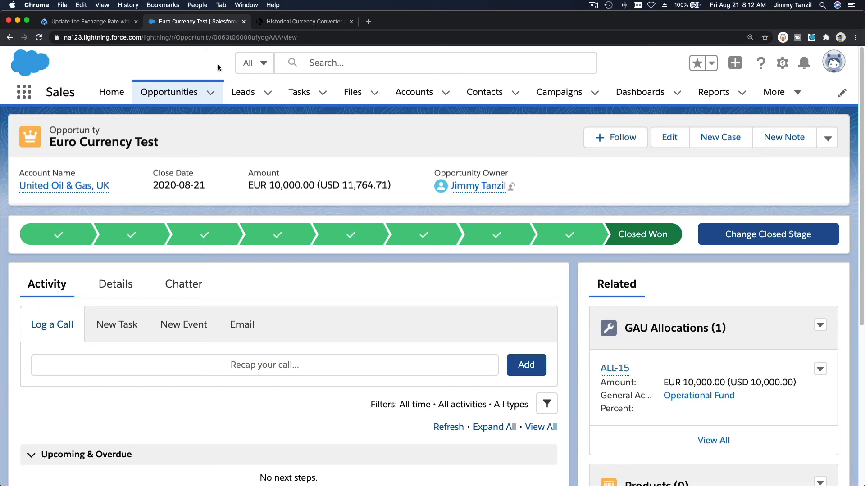
Run the Trailhead verification of this step against the Admin Cert playground and check the project's list of steps
click(85, 21)
scroll(270, 288, down, 1)
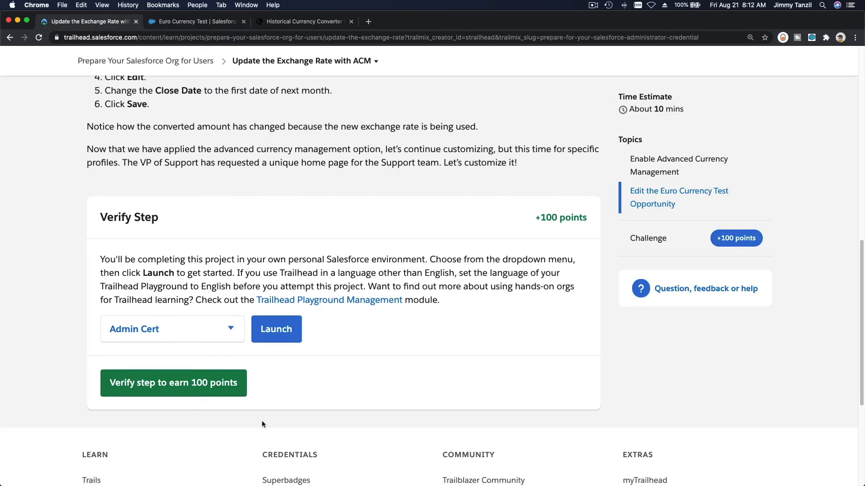
click(199, 390)
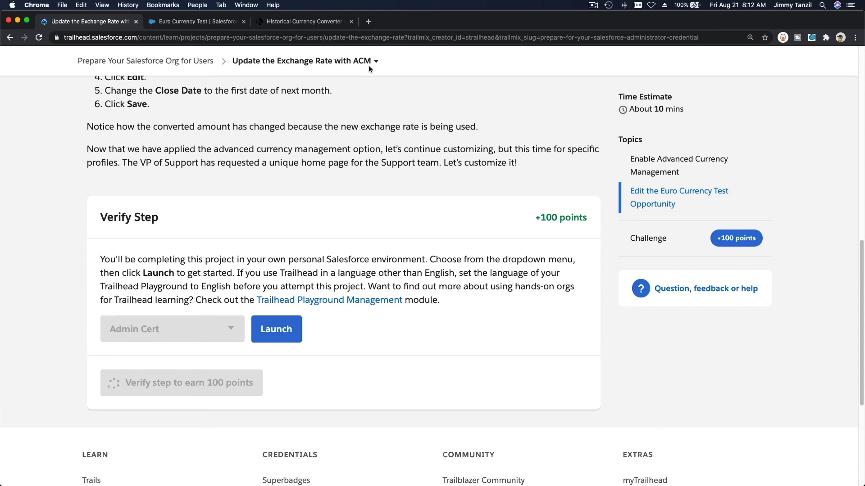
click(368, 65)
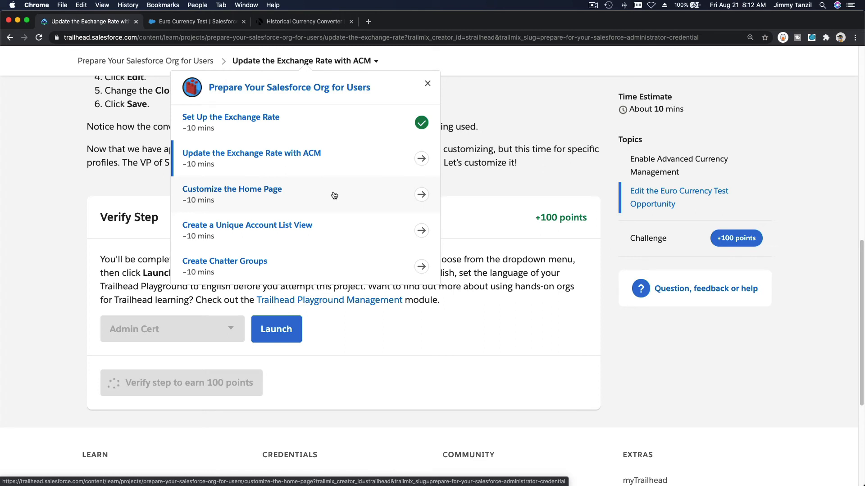
click(435, 337)
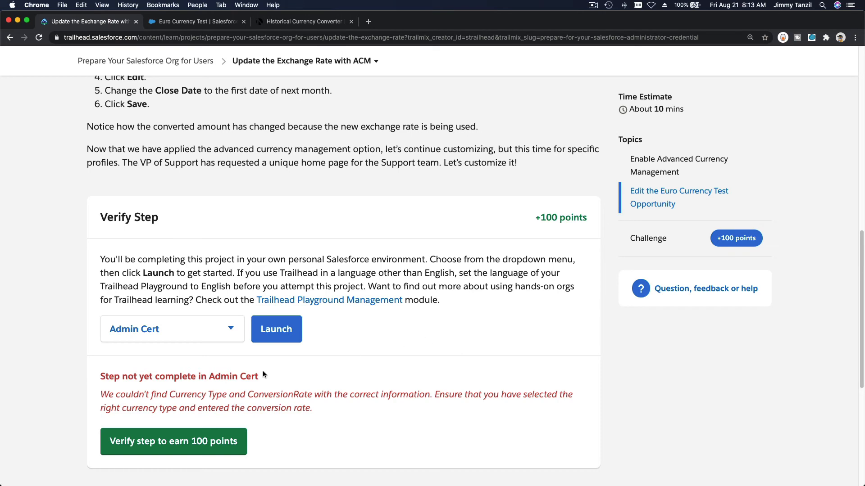
Read the verification feedback and check the required Euro rate and start date in the Trailhead instructions
triple_click(136, 399)
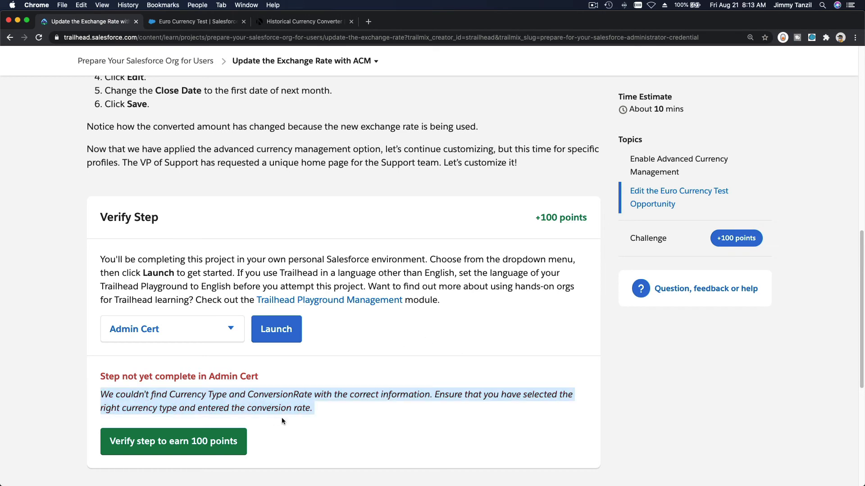
click(342, 409)
scroll(341, 411, up, 3)
scroll(342, 408, up, 10)
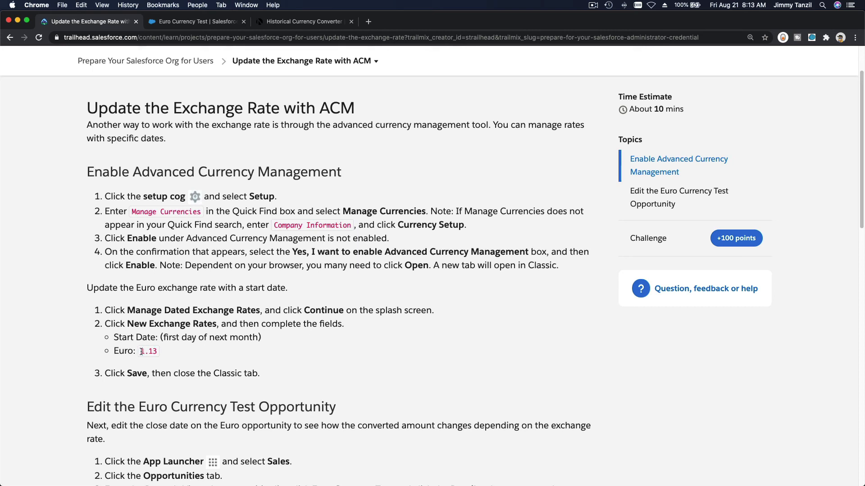
drag(141, 352, 160, 352)
Open the dated exchange rates from the Manage Currencies page in the Salesforce org's Setup
click(201, 22)
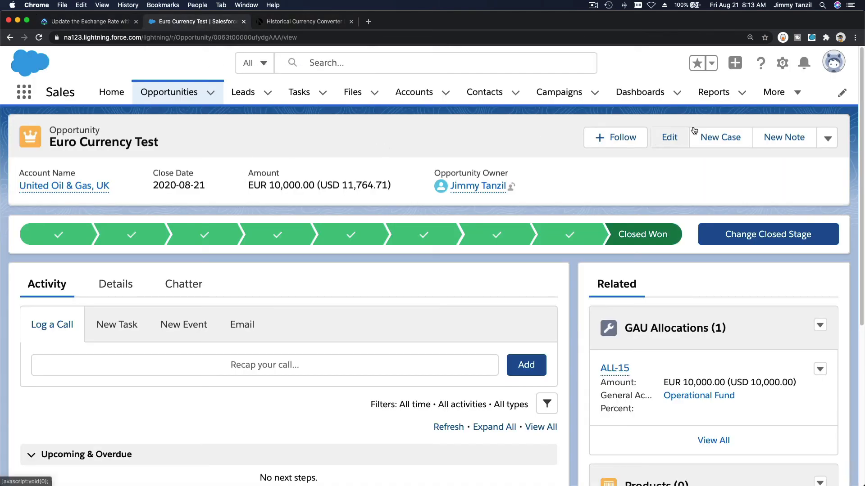
click(783, 65)
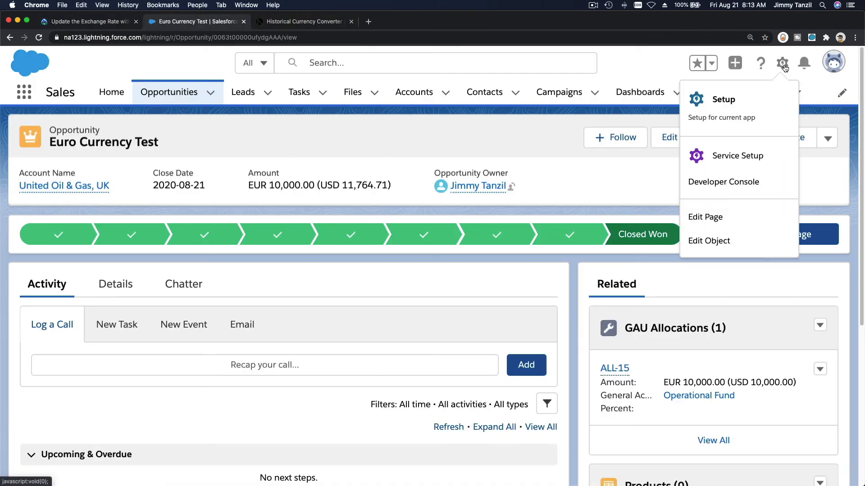
click(750, 104)
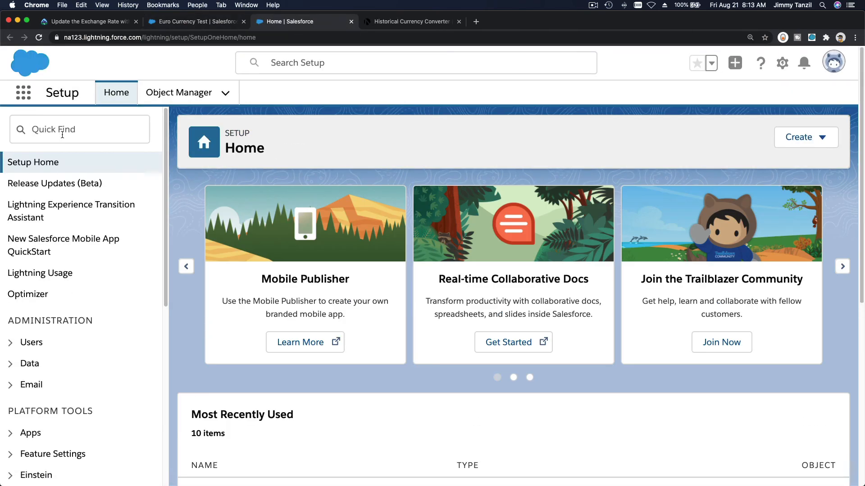
text(curren)
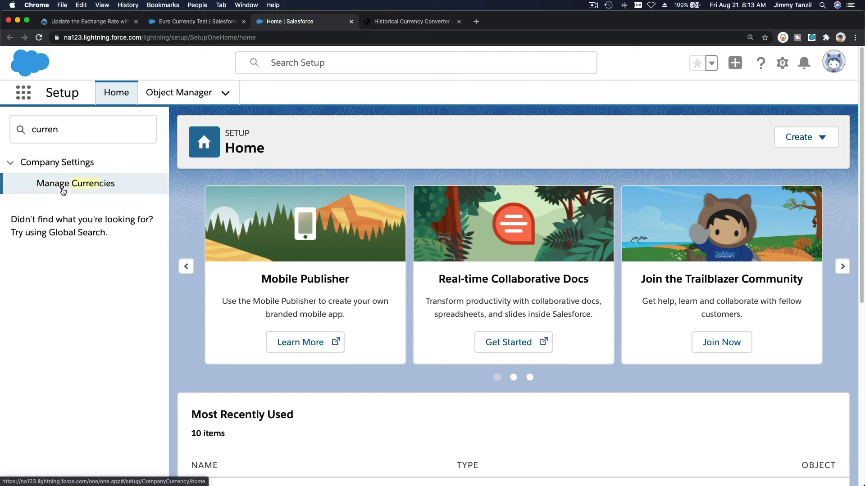
click(64, 190)
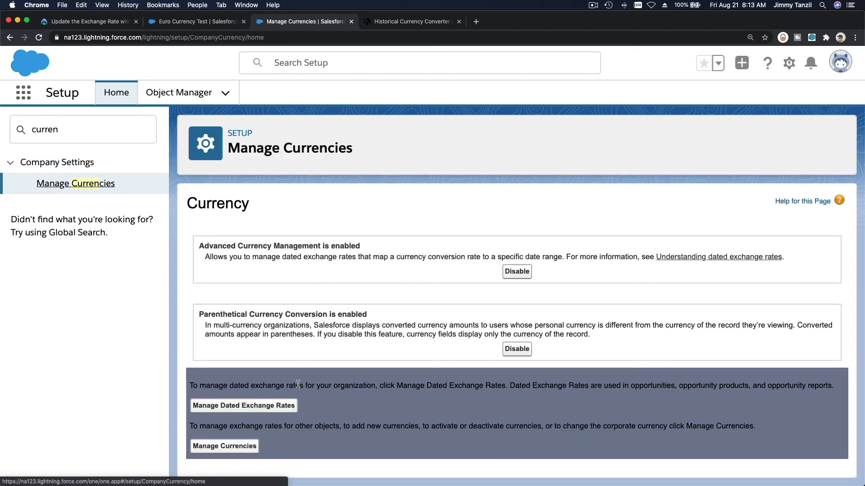
click(271, 405)
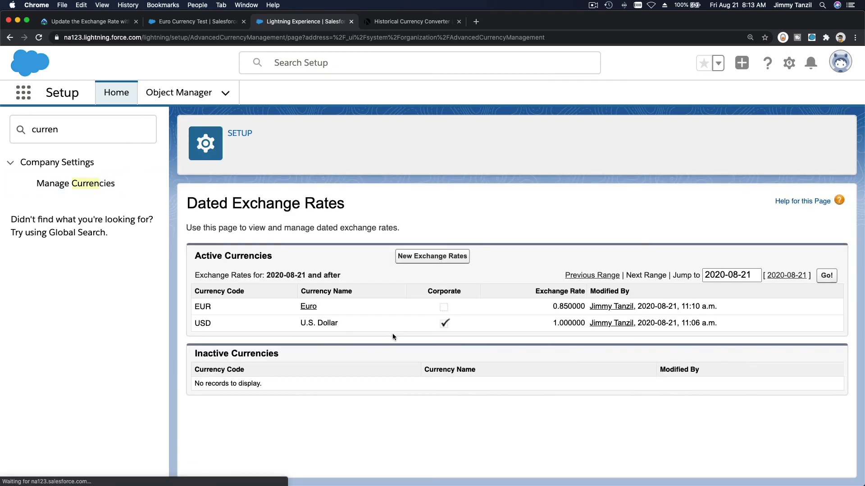
Add a dated exchange rate starting 2020-09-01 with 1 USD equal to 1.13 EUR and save it
click(422, 260)
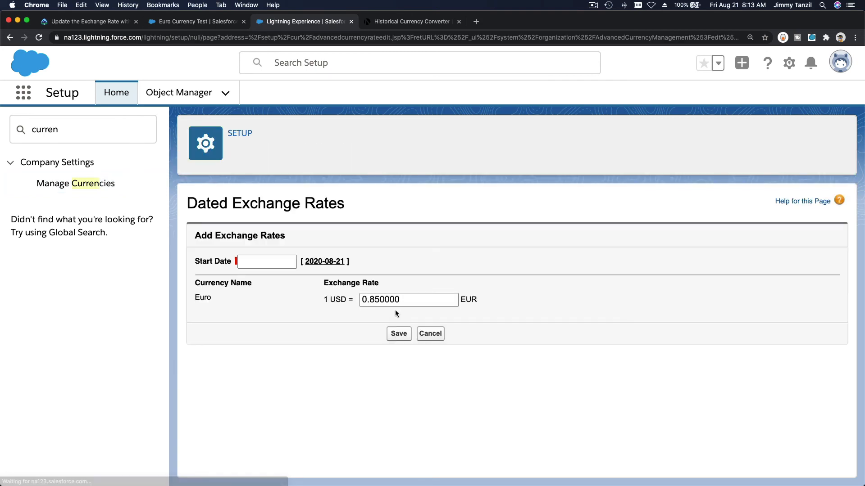
click(333, 262)
click(278, 261)
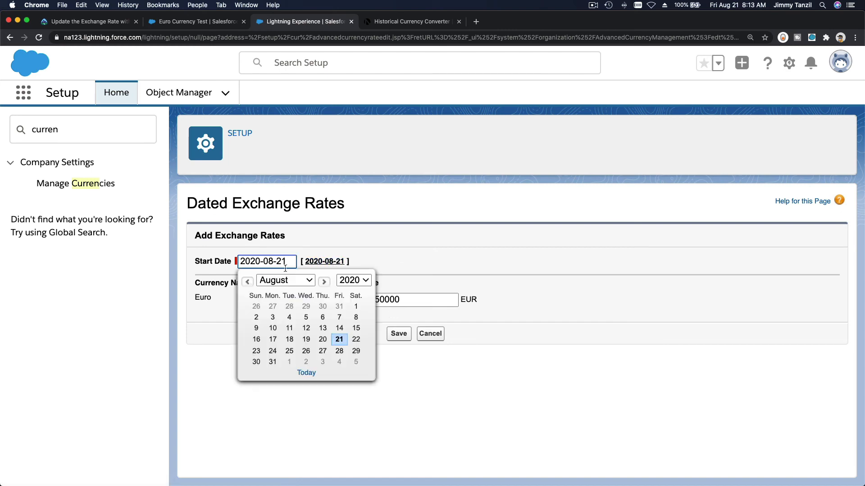
click(289, 363)
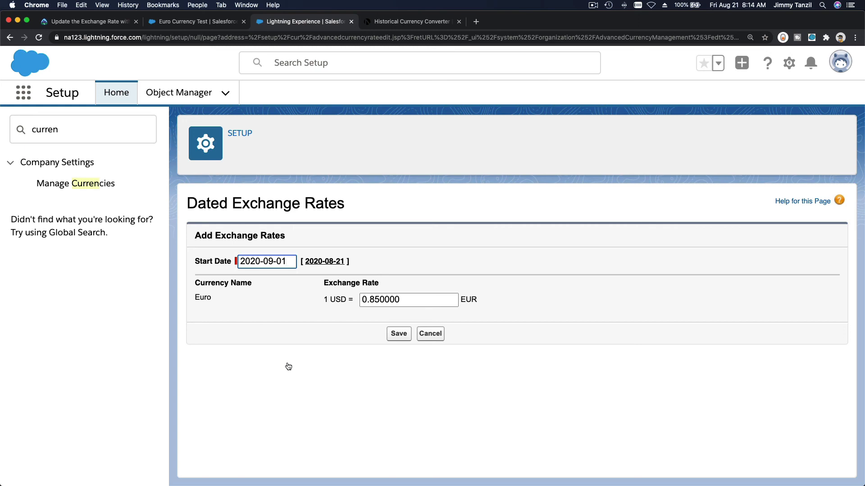
double_click(419, 299)
text(1.13)
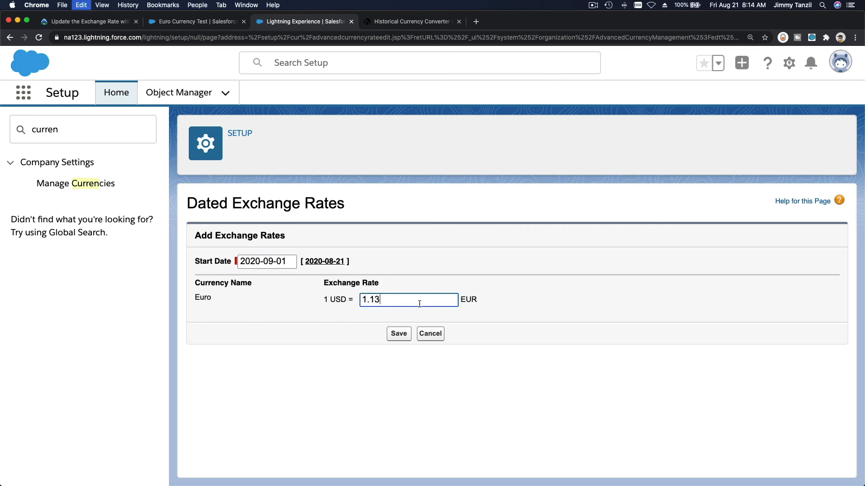
click(394, 335)
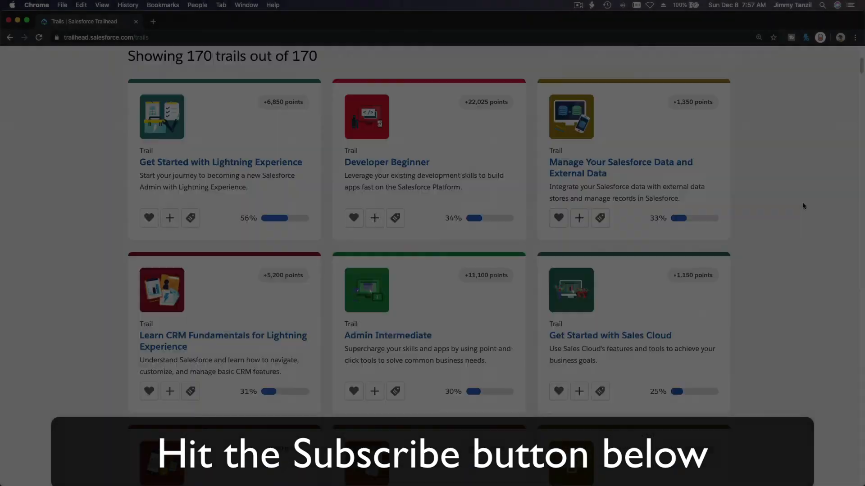
scroll(802, 206, down, 20)
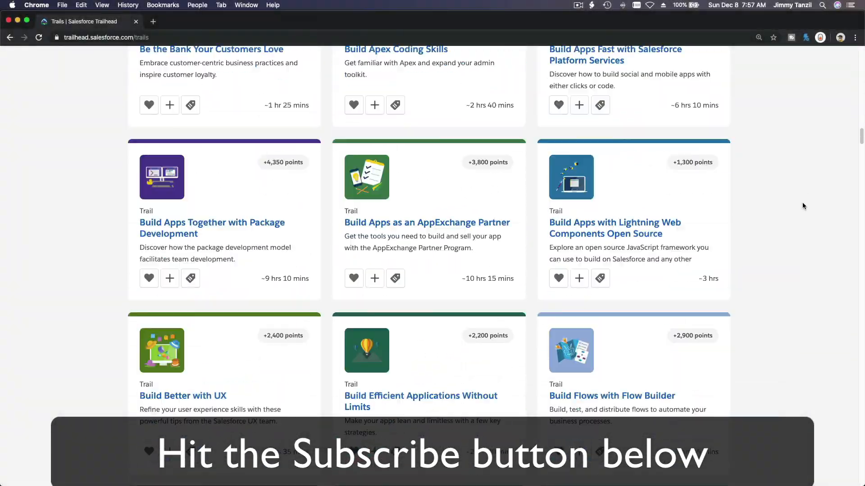
scroll(802, 206, down, 10)
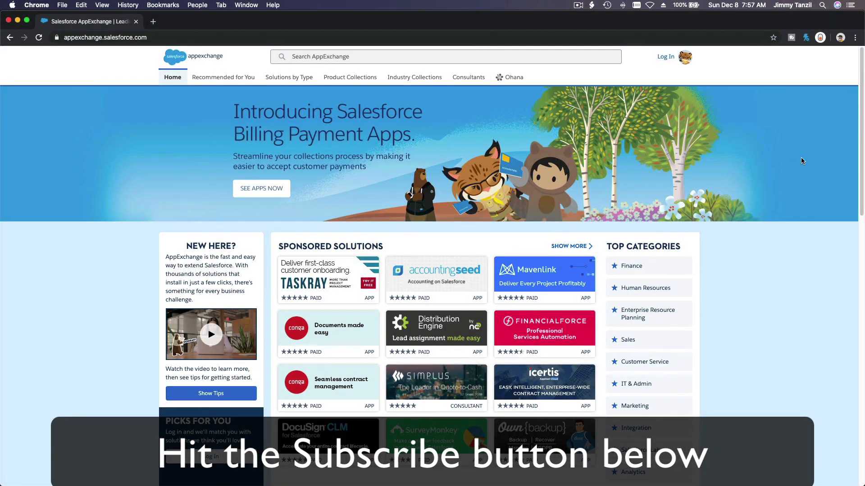
scroll(801, 161, down, 10)
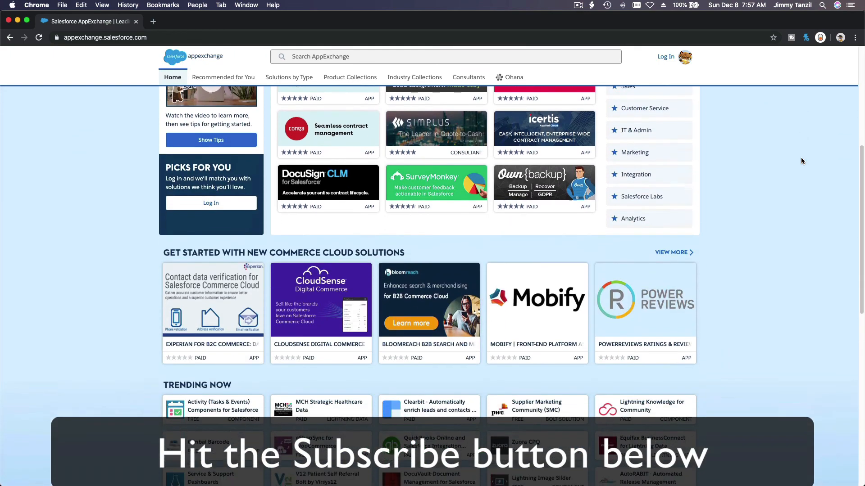
scroll(800, 161, down, 5)
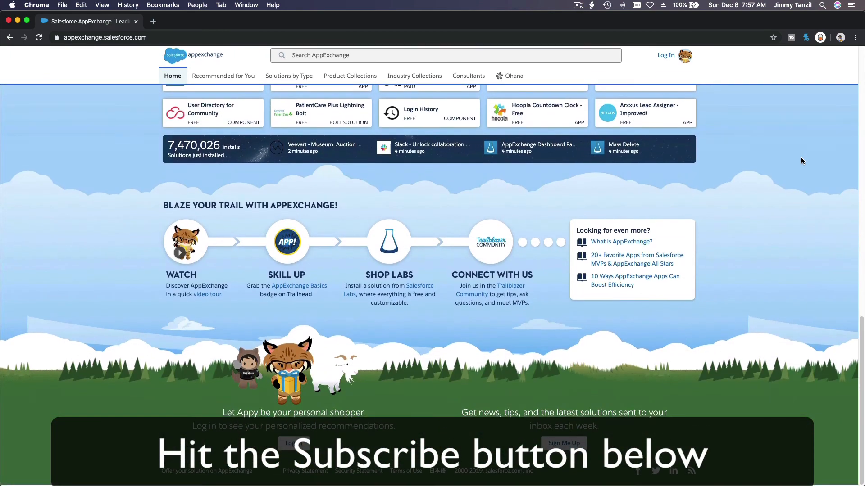